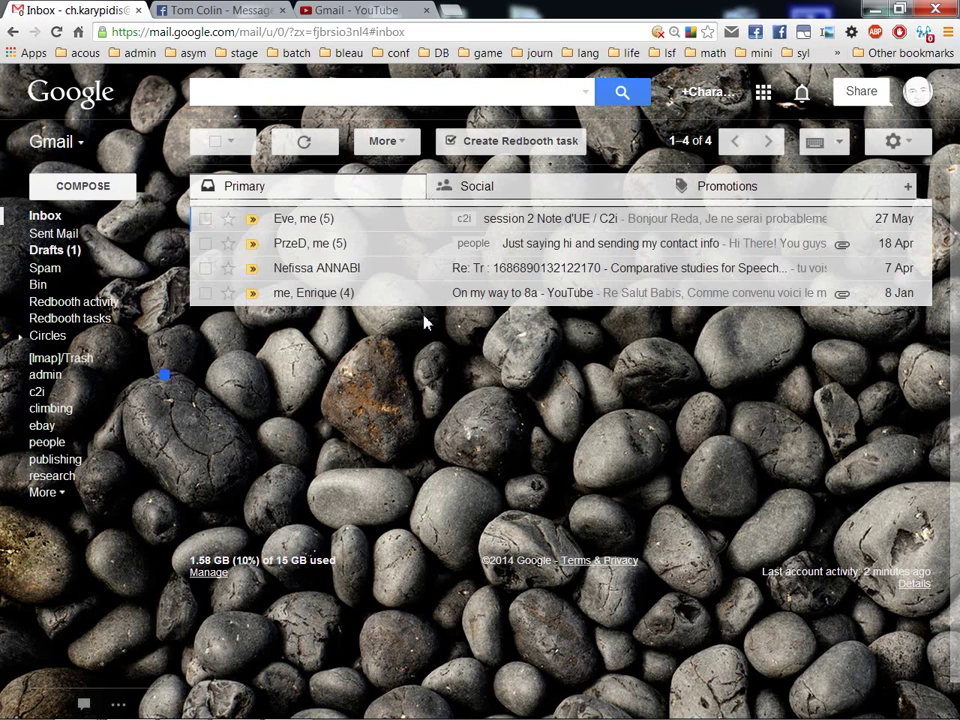
- Open Gmail's Filters settings and scroll through the existing filters to the end of the list
click(916, 148)
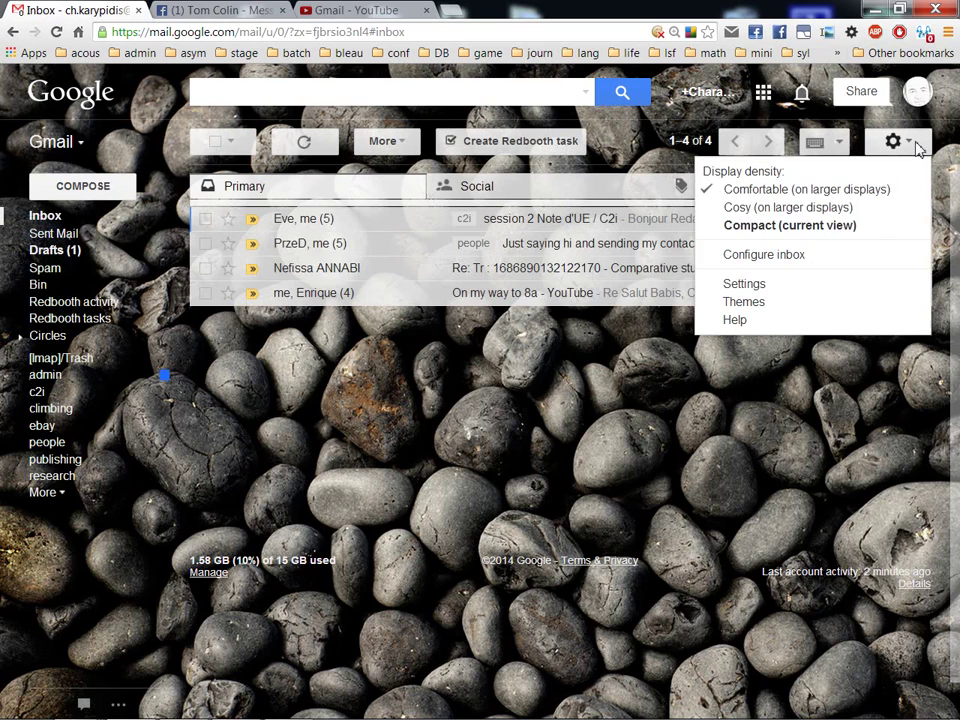
click(781, 289)
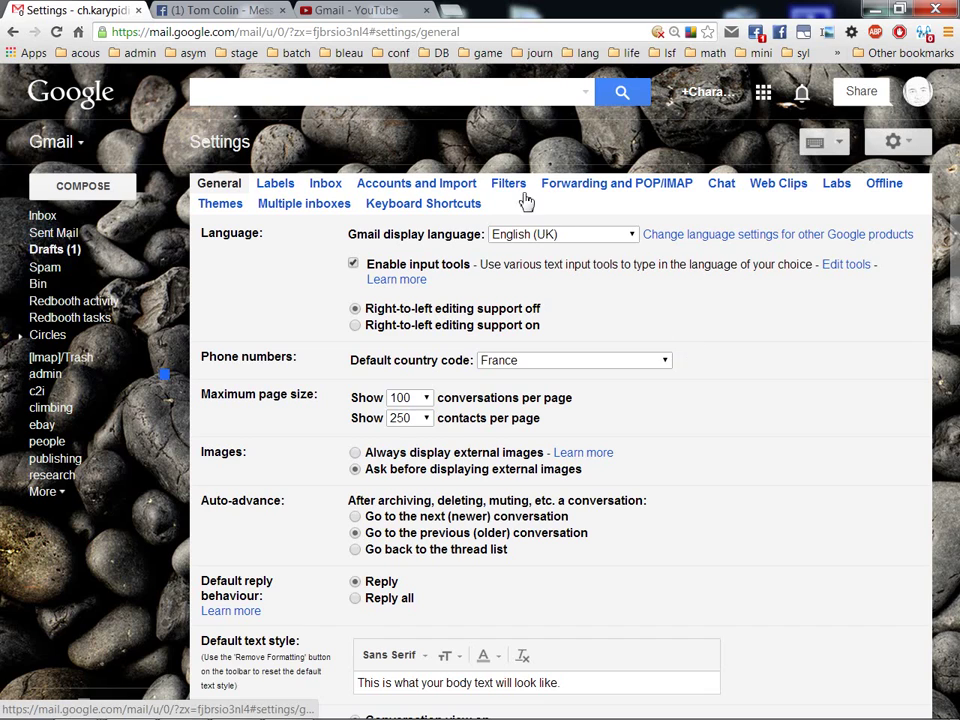
click(514, 186)
scroll(628, 390, down, 15)
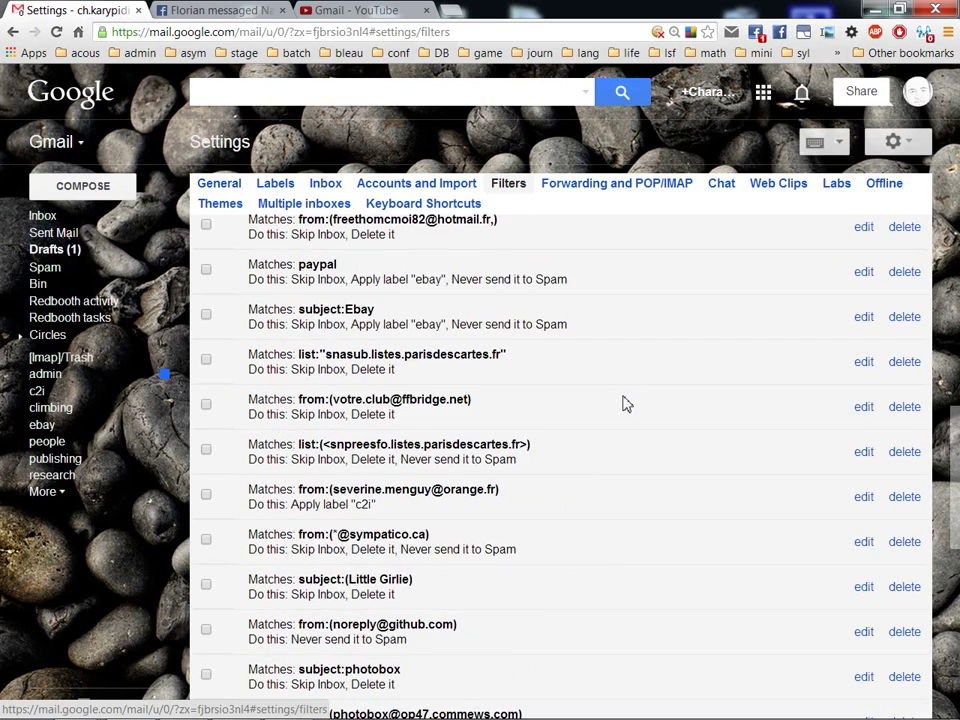
scroll(628, 407, up, 5)
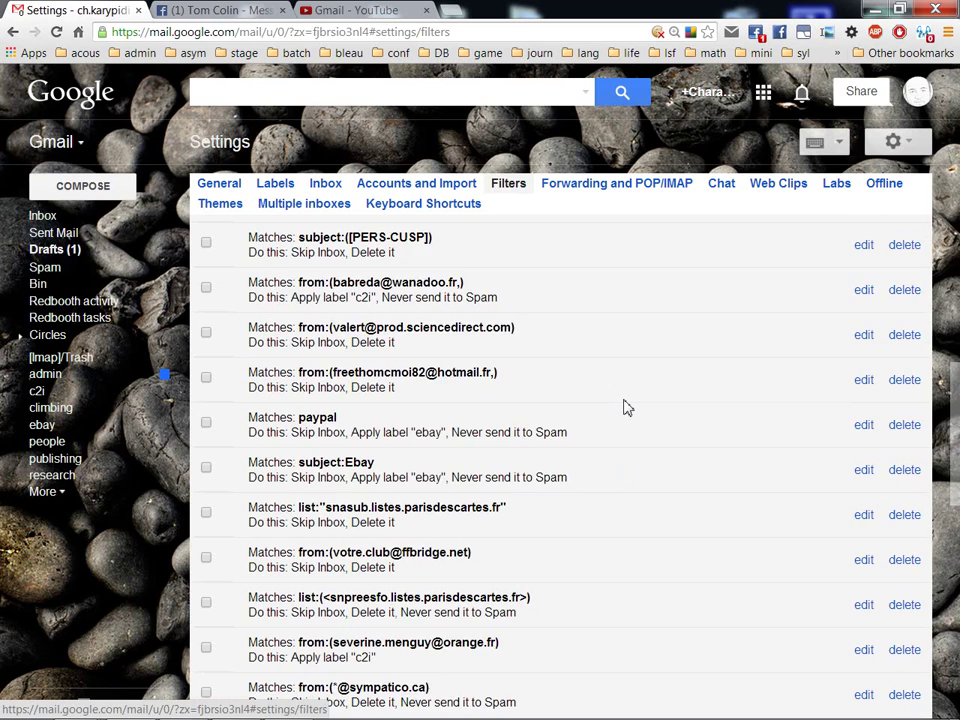
scroll(628, 407, up, 6)
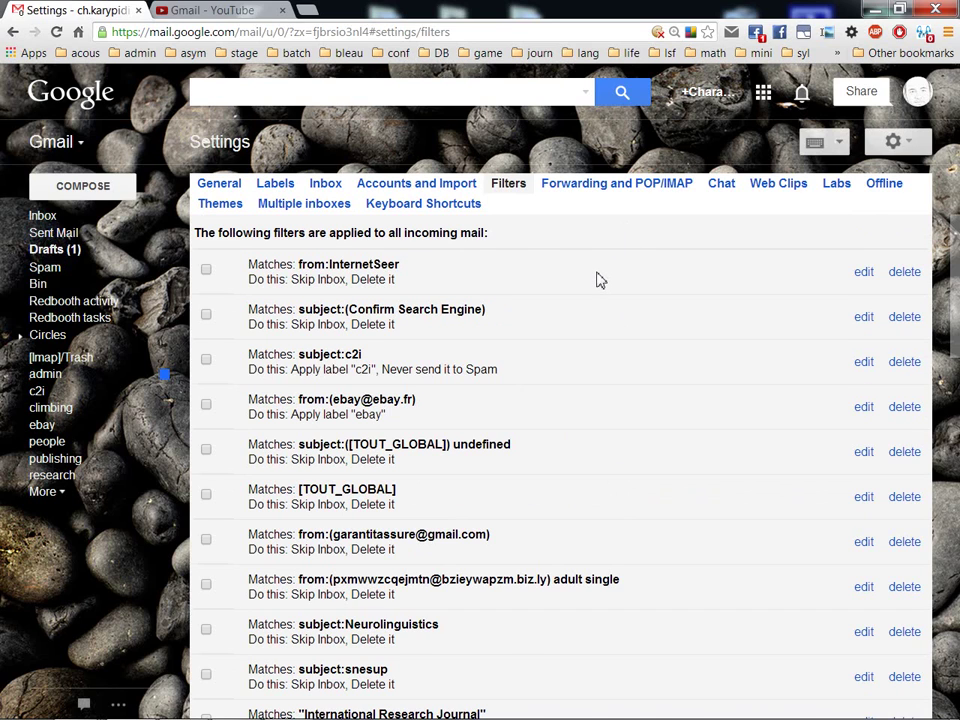
scroll(590, 340, down, 10)
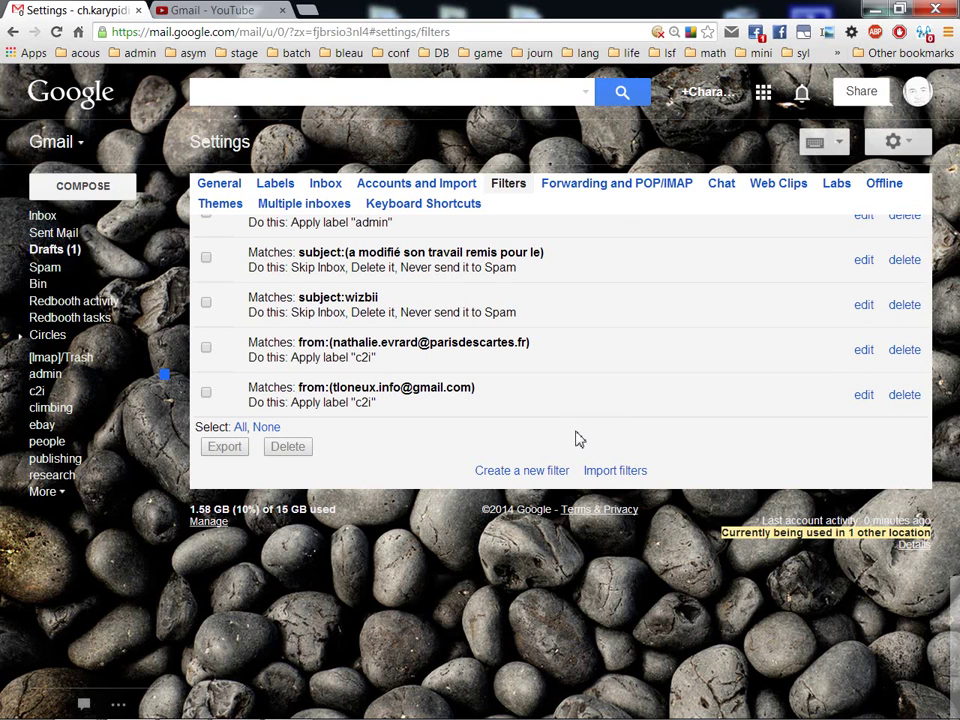
- Start a new filter, leaving size at 'greater than' MB, and enter 'viagra' in Includes the words
click(522, 480)
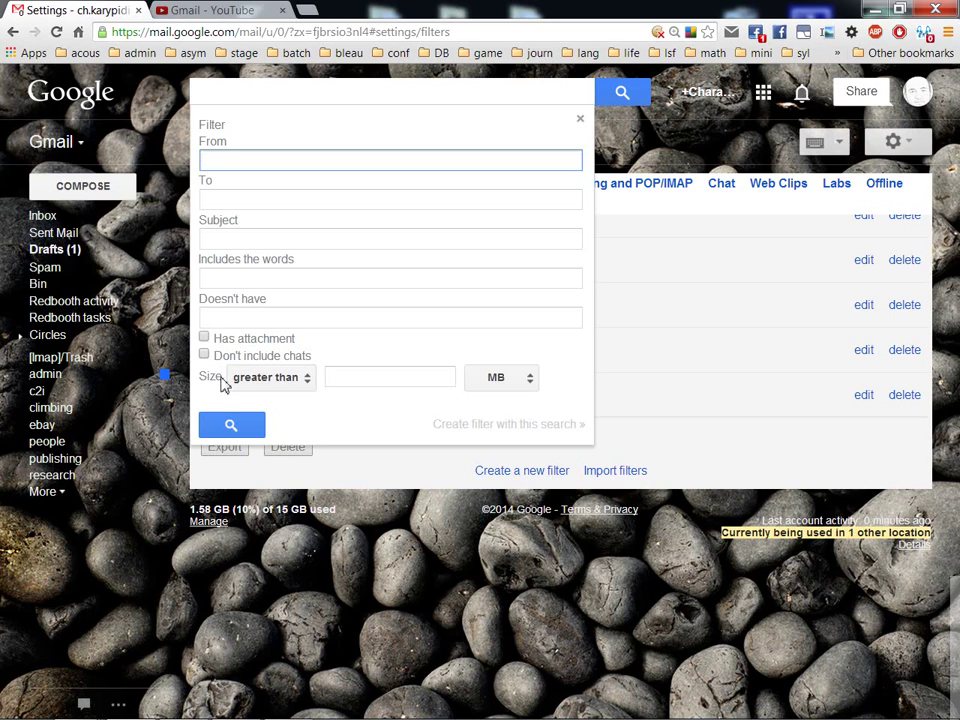
click(306, 378)
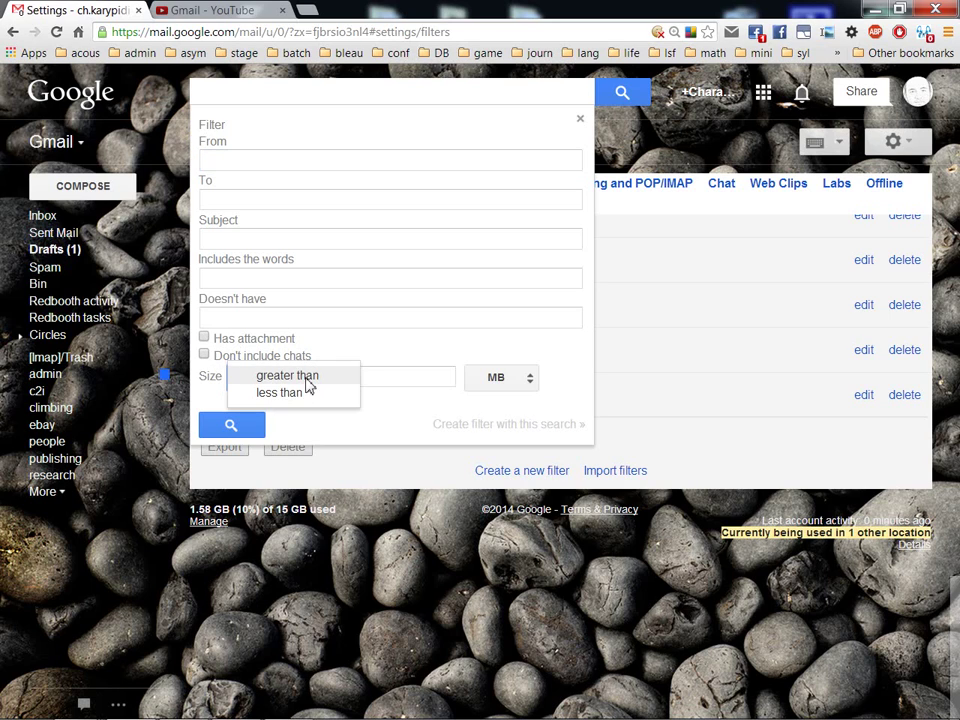
click(396, 379)
click(529, 384)
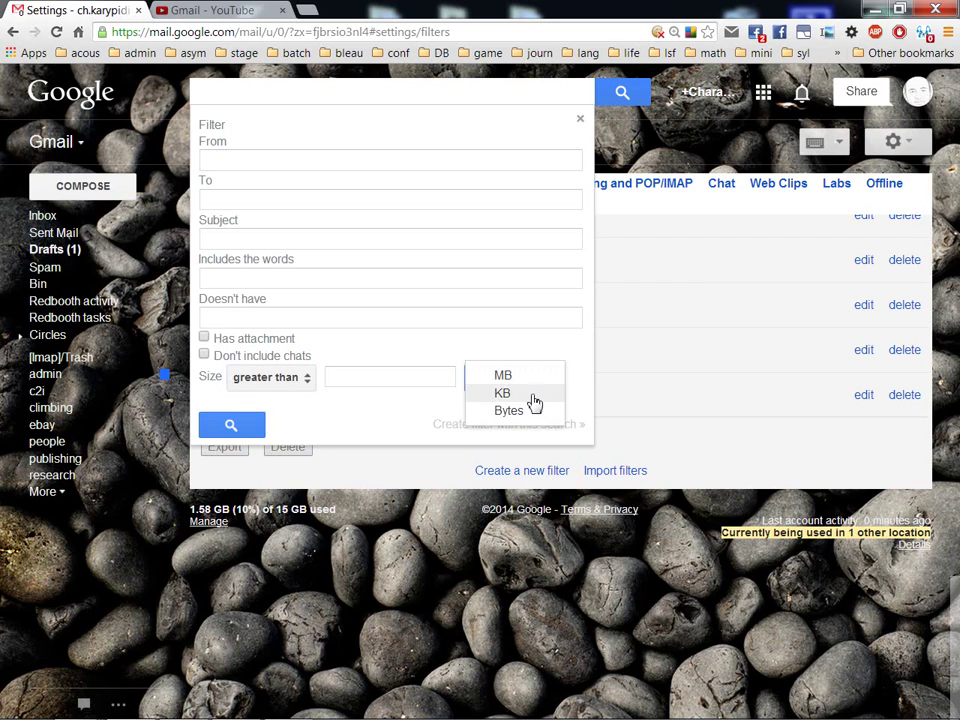
click(400, 378)
click(524, 390)
click(399, 382)
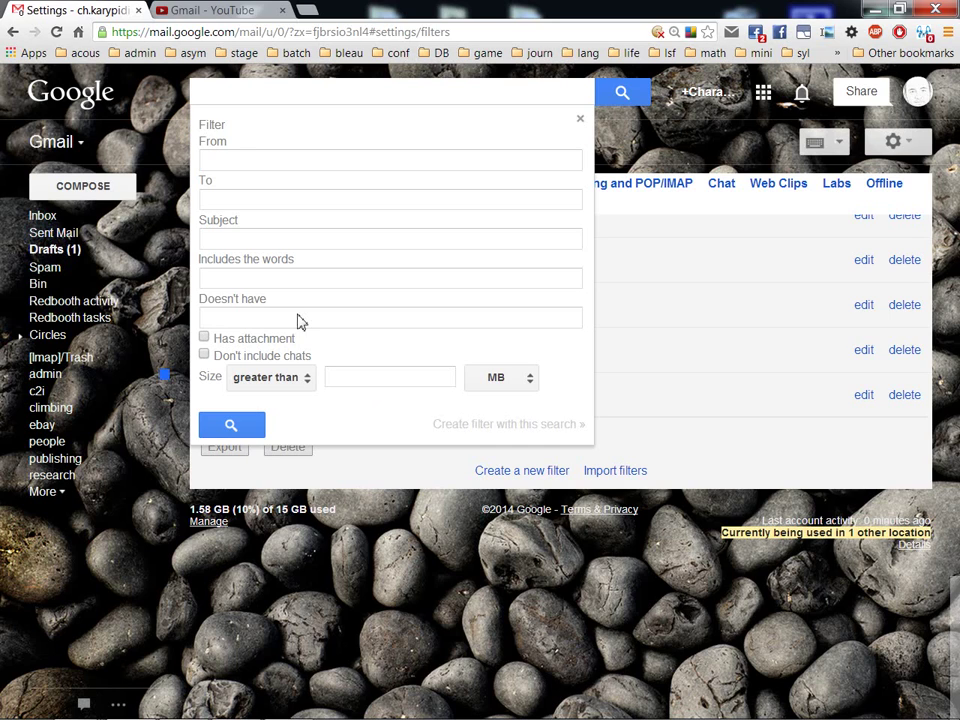
click(282, 282)
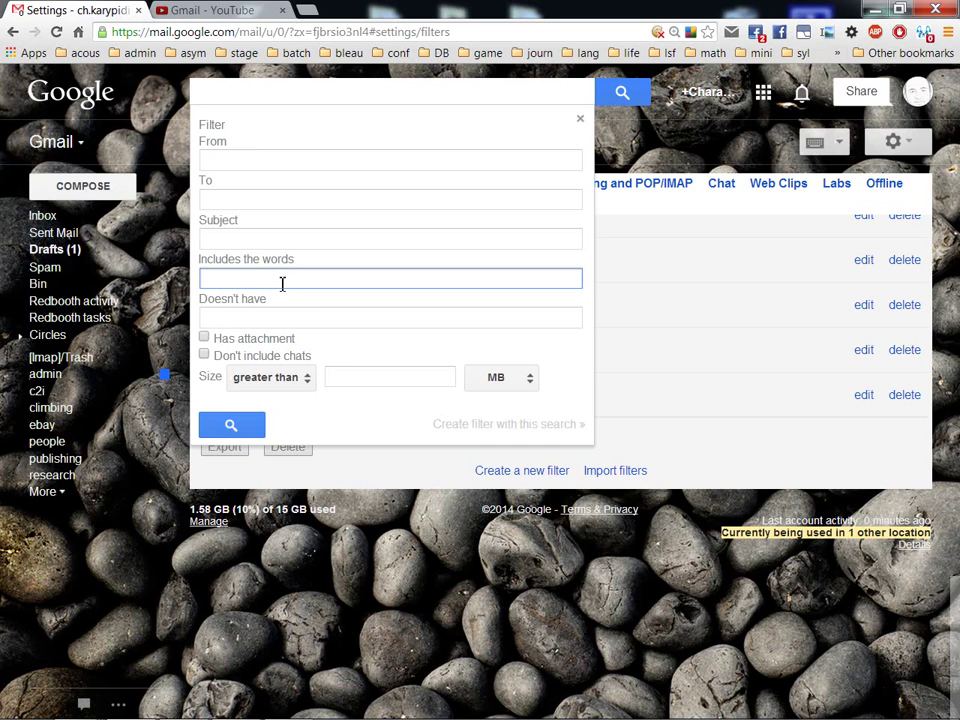
text(viagra)
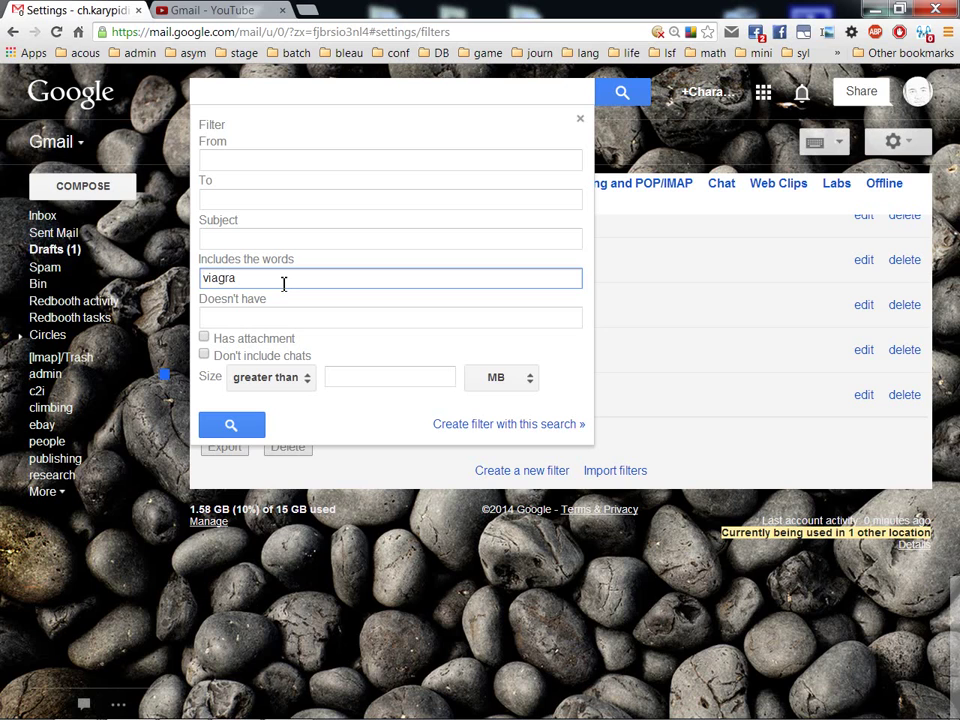
- Make the viagra filter delete matching messages and never send them to Spam, then create it
click(474, 424)
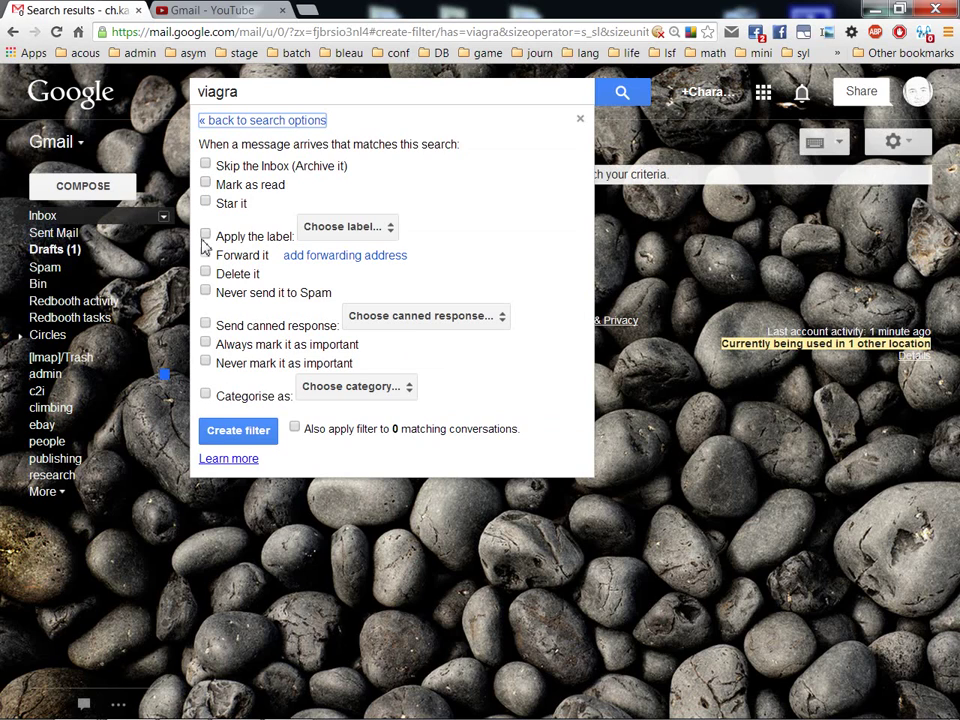
click(206, 292)
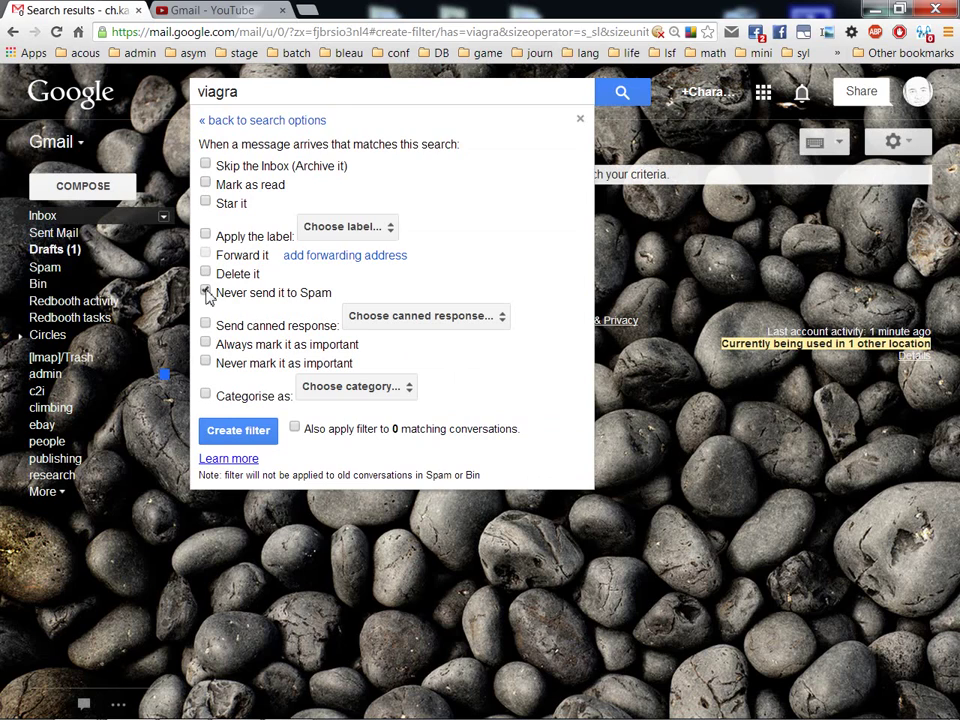
click(205, 276)
click(205, 290)
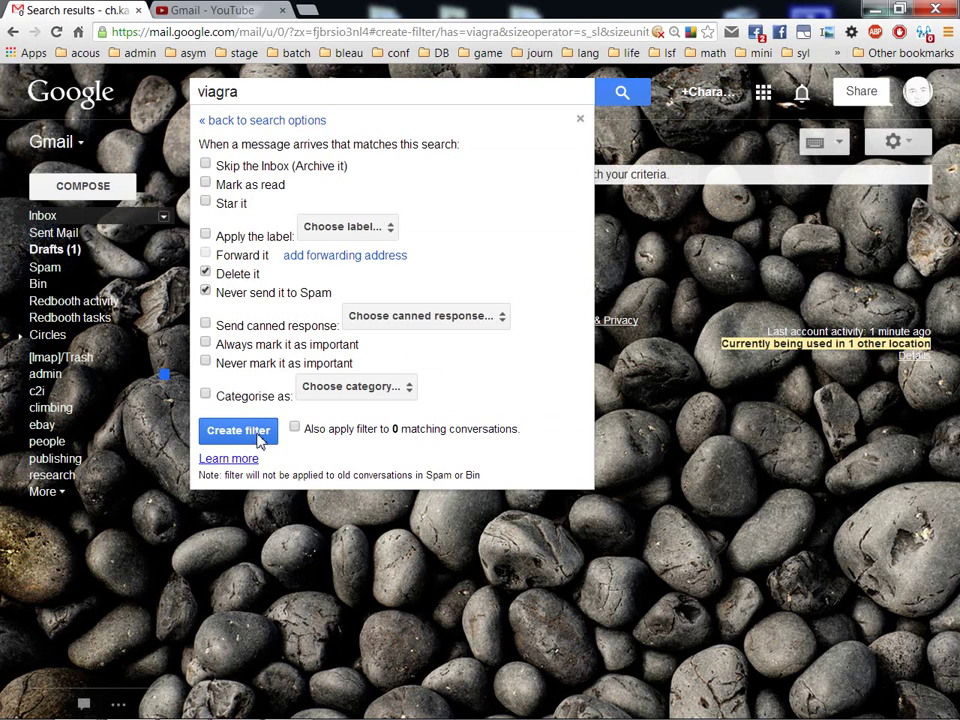
click(240, 431)
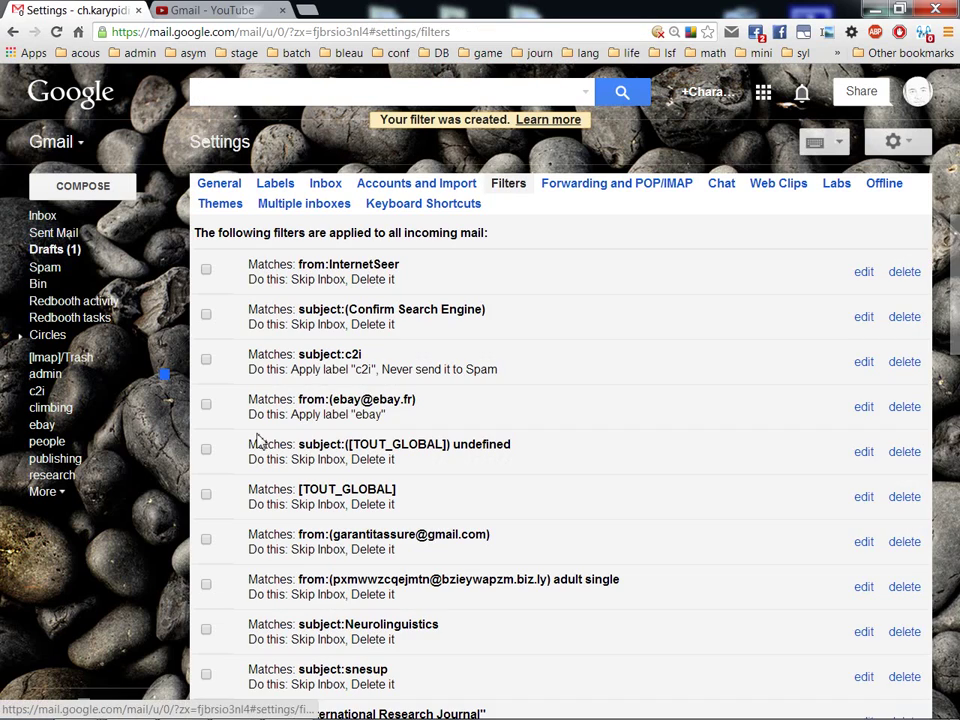
- Compose a test message to your own address with subject 'hsfksdkhasdkhf'
click(56, 224)
click(89, 190)
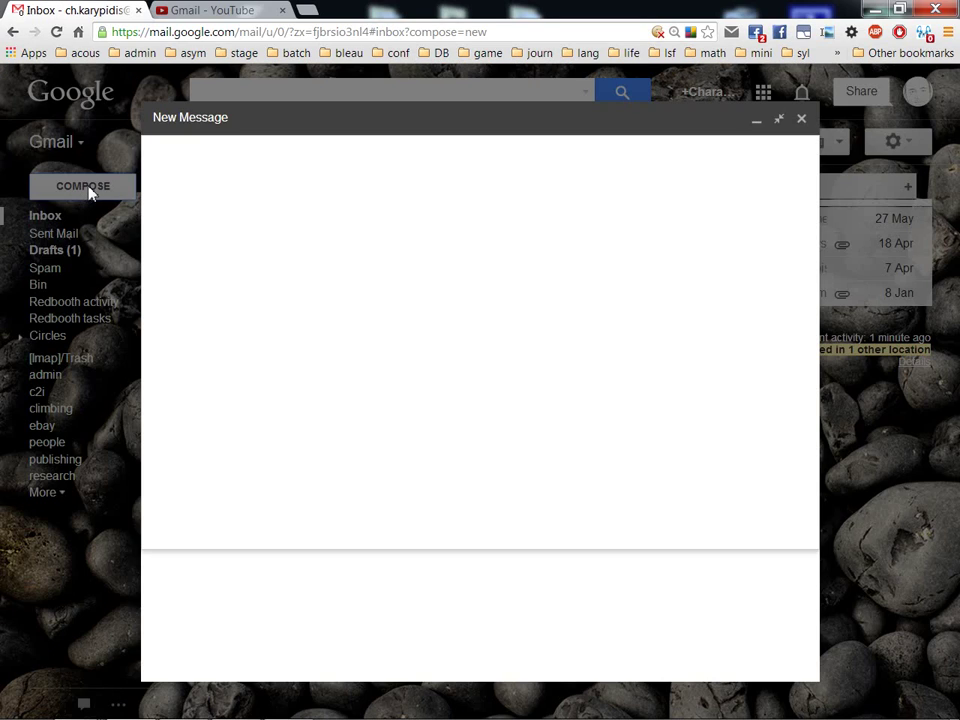
text(ch.k)
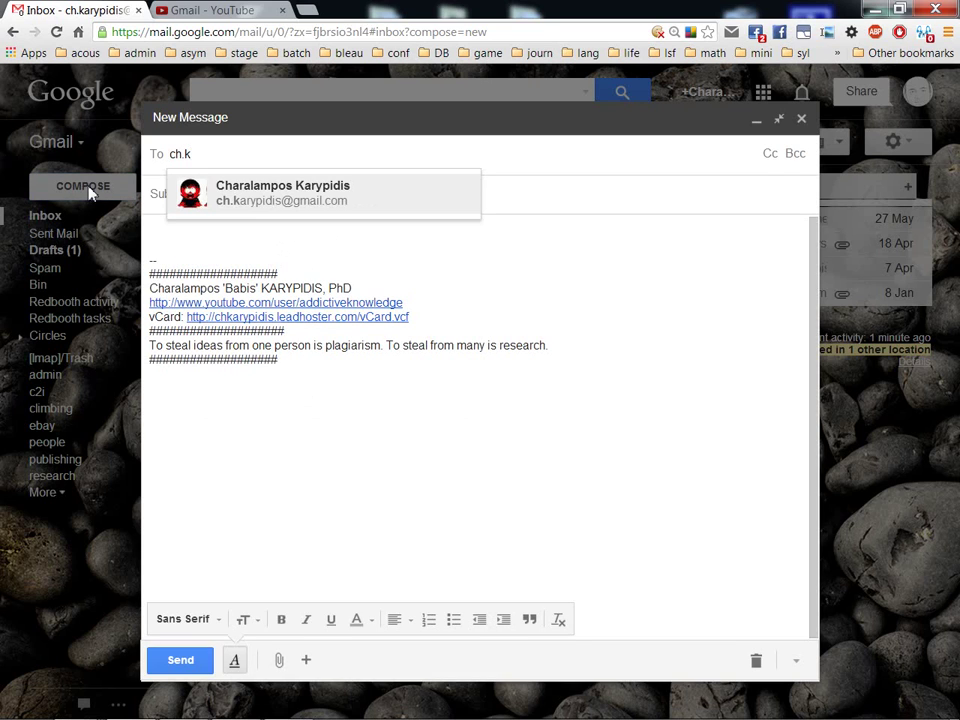
key(Return)
key(Tab)
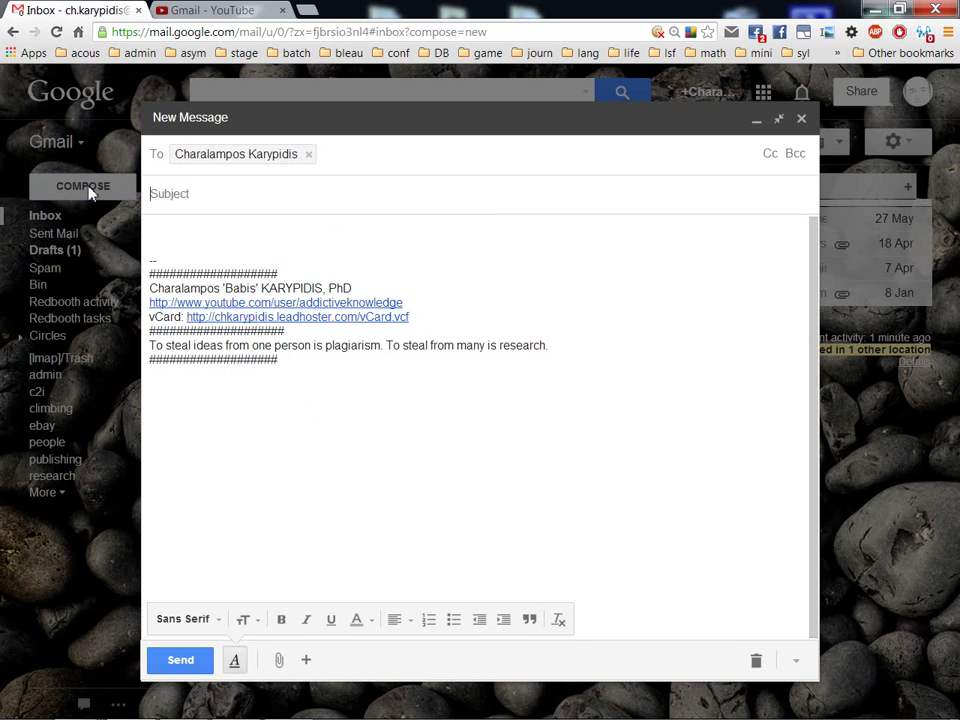
text(hsfksdkhasdkhf)
key(Tab)
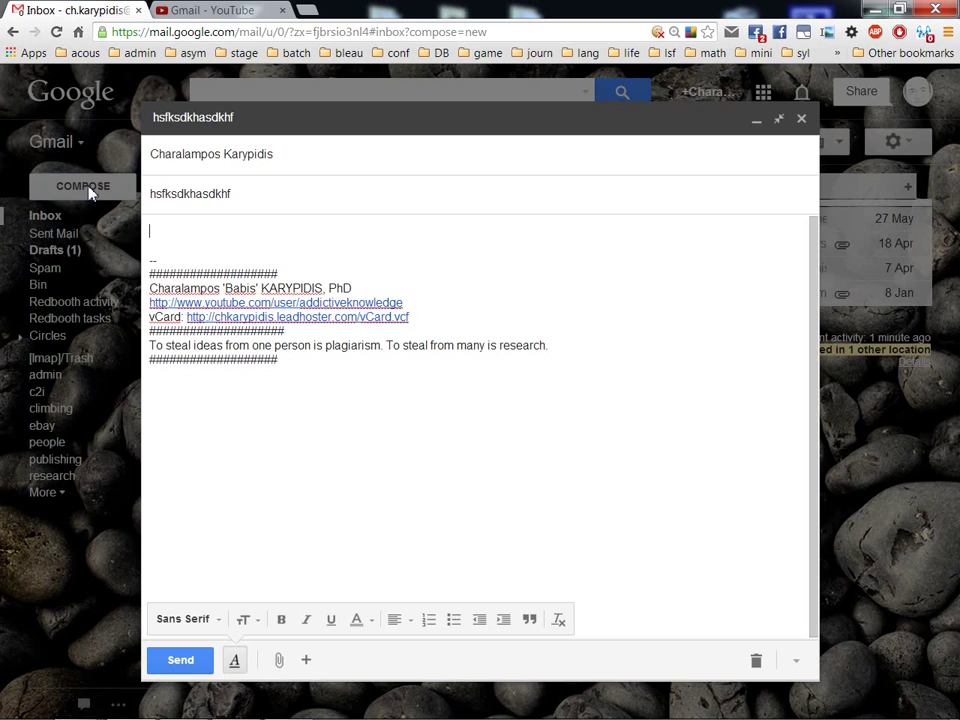
- Write a body containing the word 'viagra' and send the test message
text(viagra)
key(Home)
text(dsfl nsdkfhas)
key(End)
text(skdf kasdfkashk)
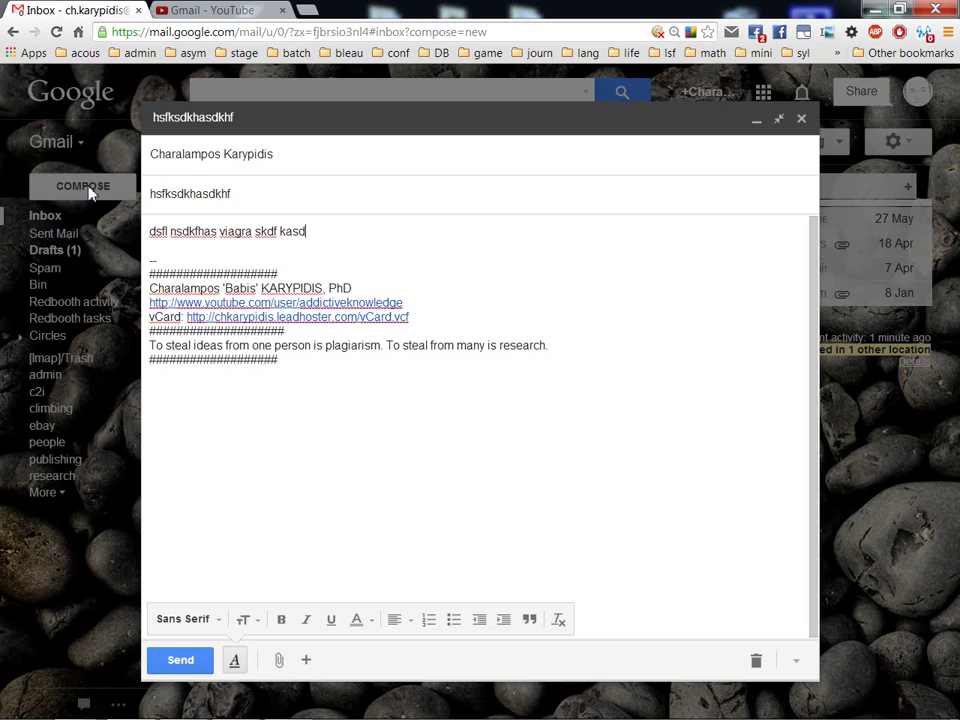
click(198, 661)
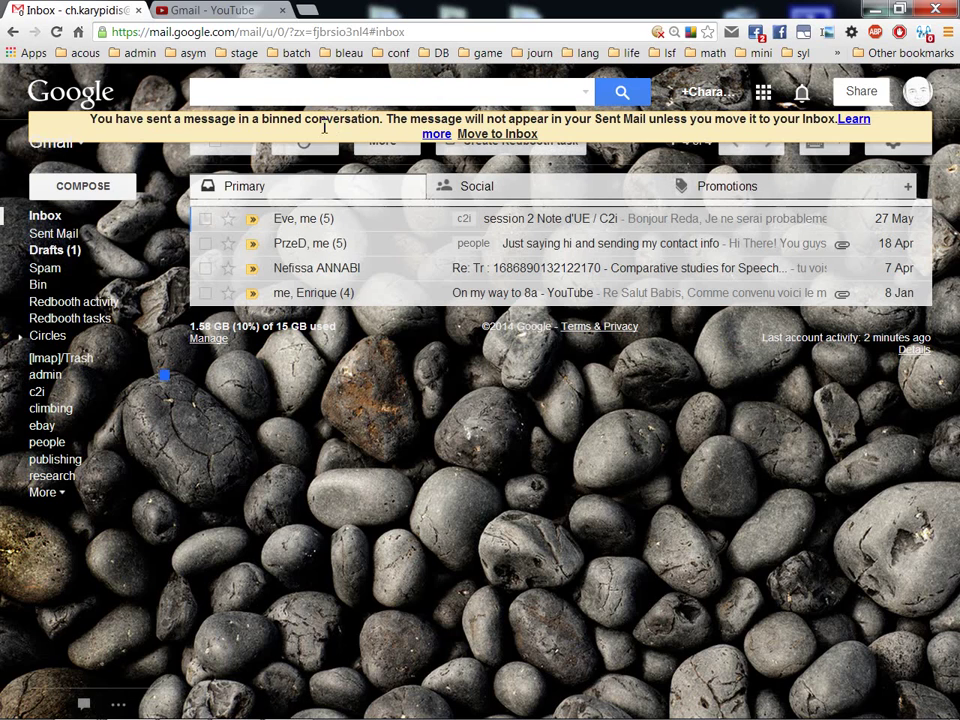
click(48, 219)
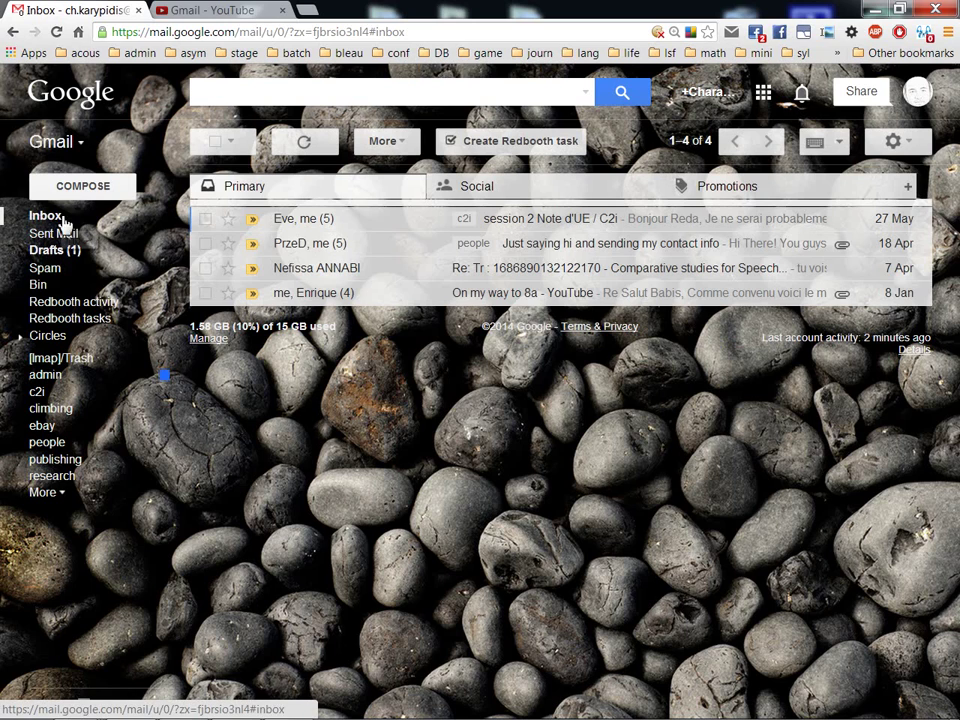
click(44, 267)
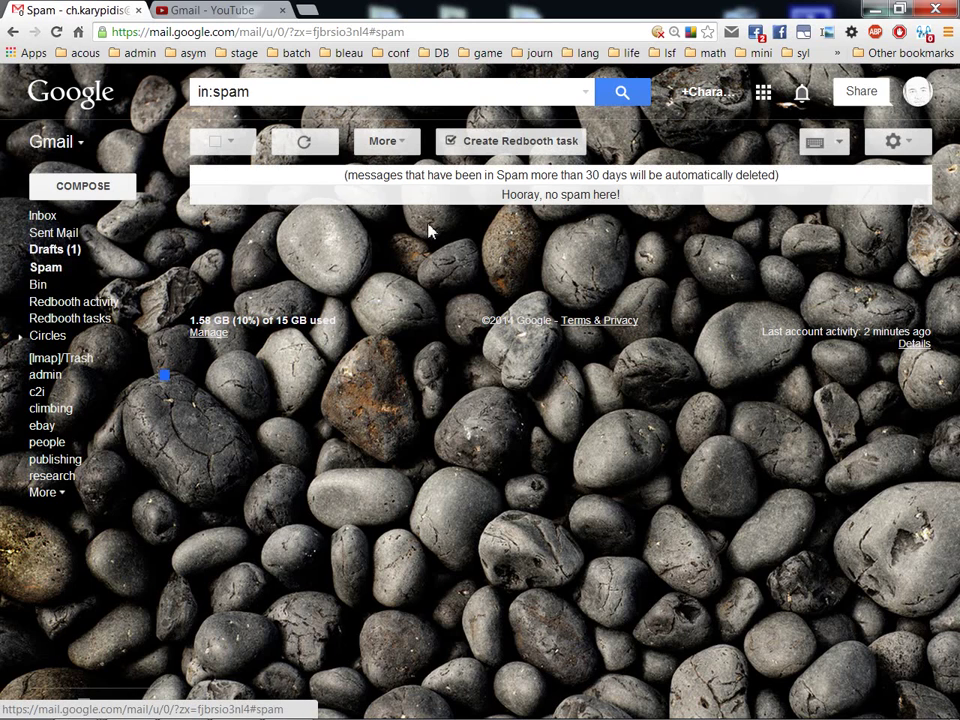
click(38, 284)
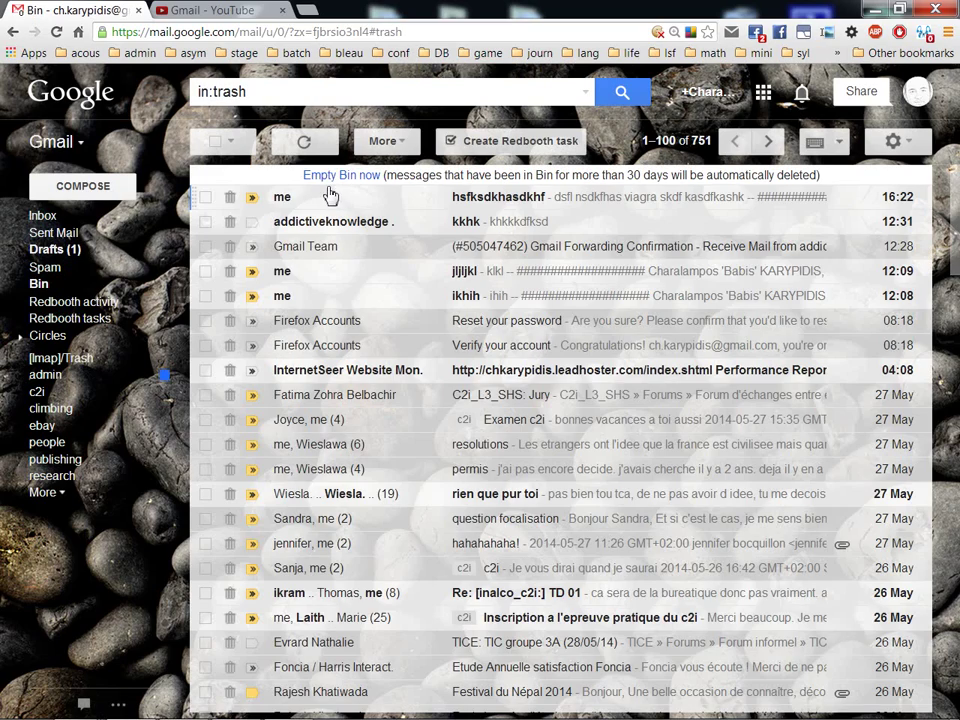
click(44, 215)
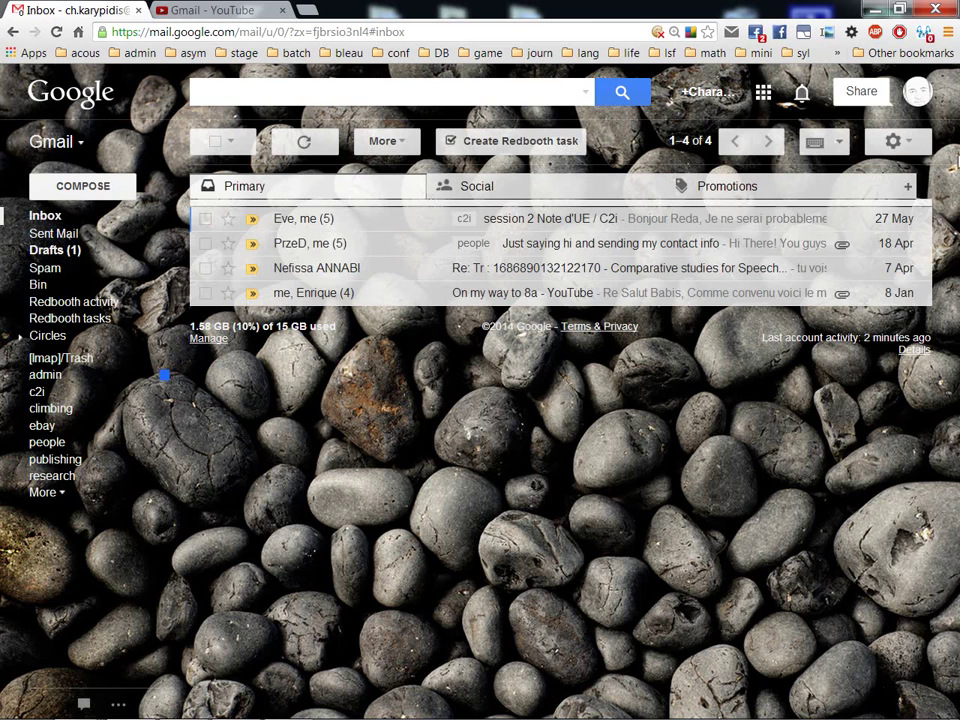
- Return to Gmail's filter settings and scroll down the filter list
click(896, 141)
click(812, 286)
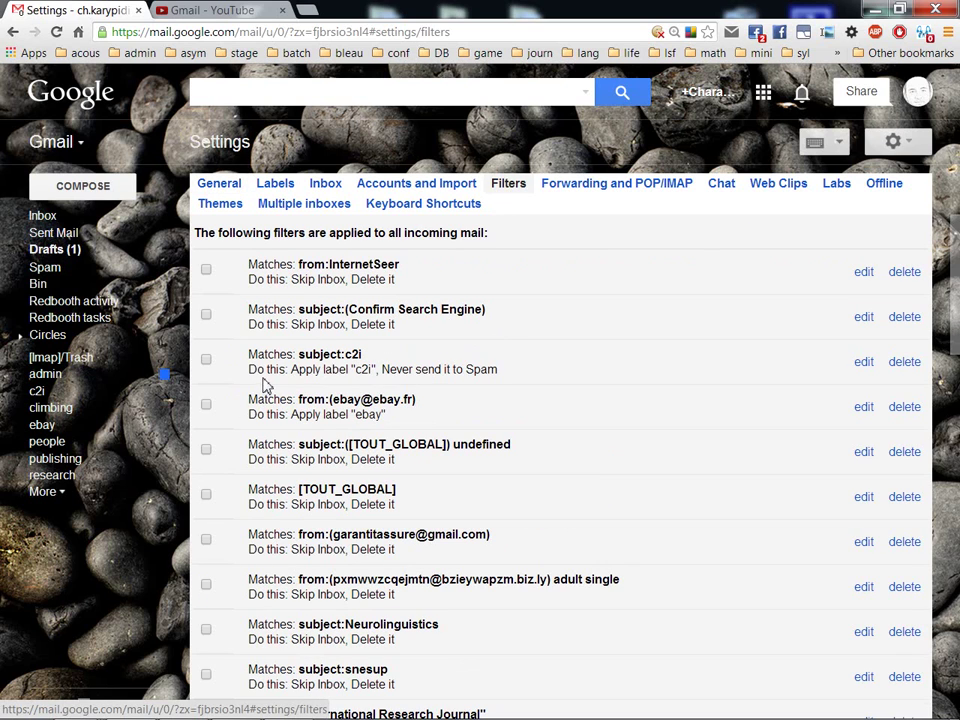
scroll(643, 371, down, 5)
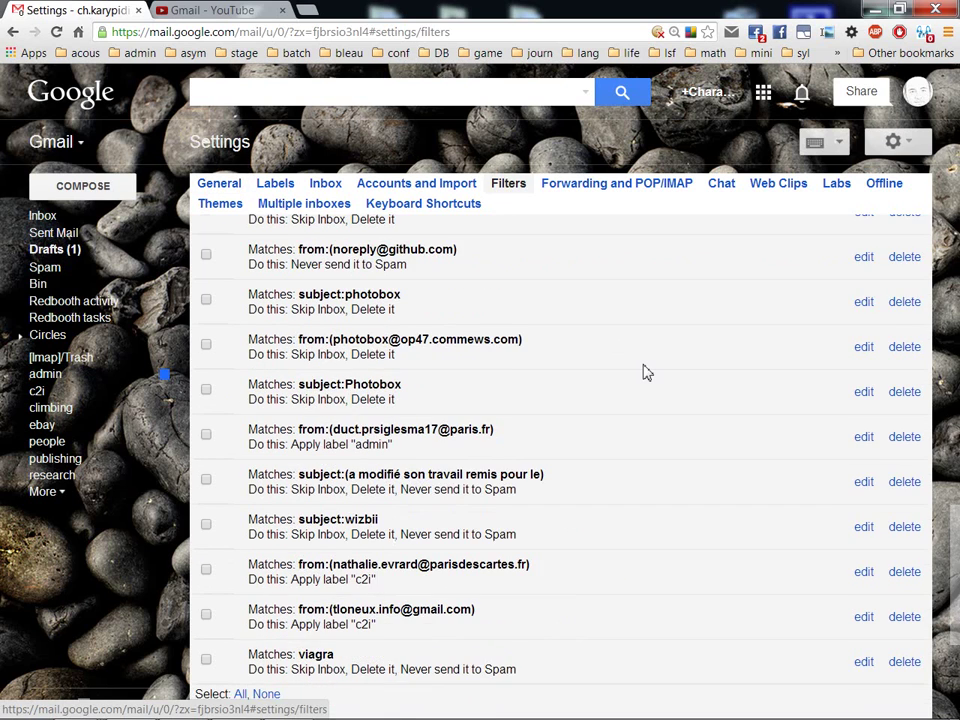
scroll(643, 371, down, 3)
- Start a new filter matching mail from the demo sender's address and continue to its actions
click(505, 470)
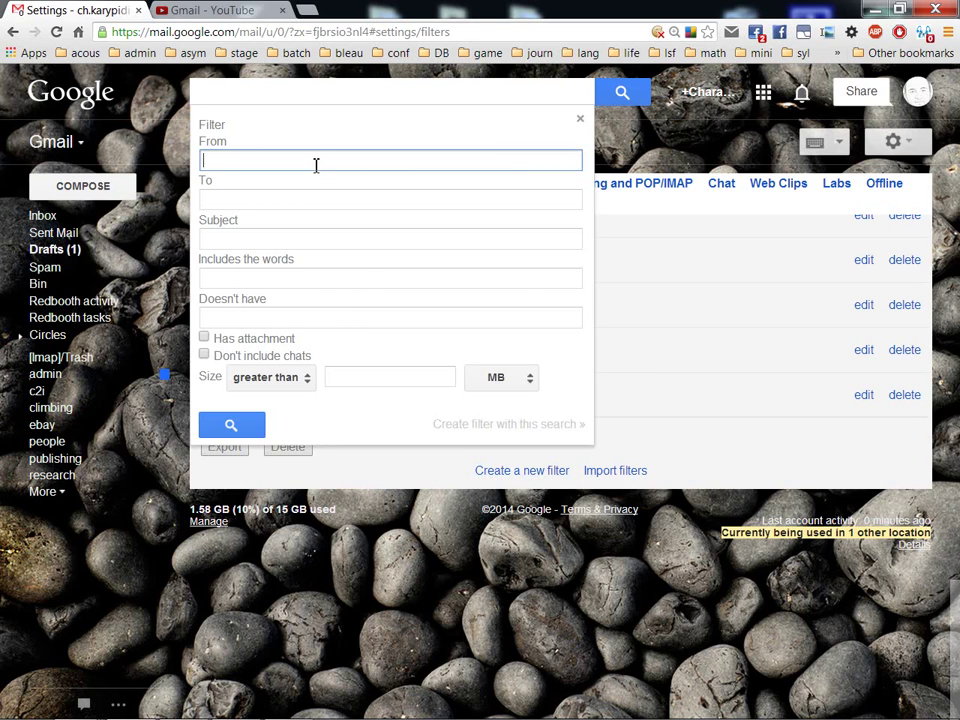
text(add)
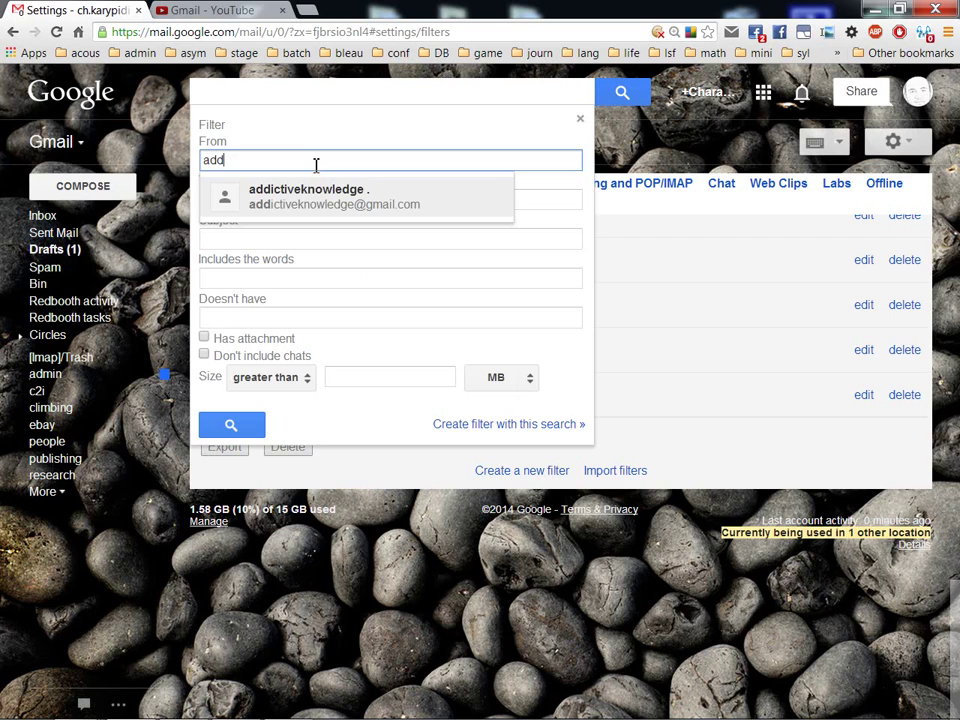
text(i)
key(Return)
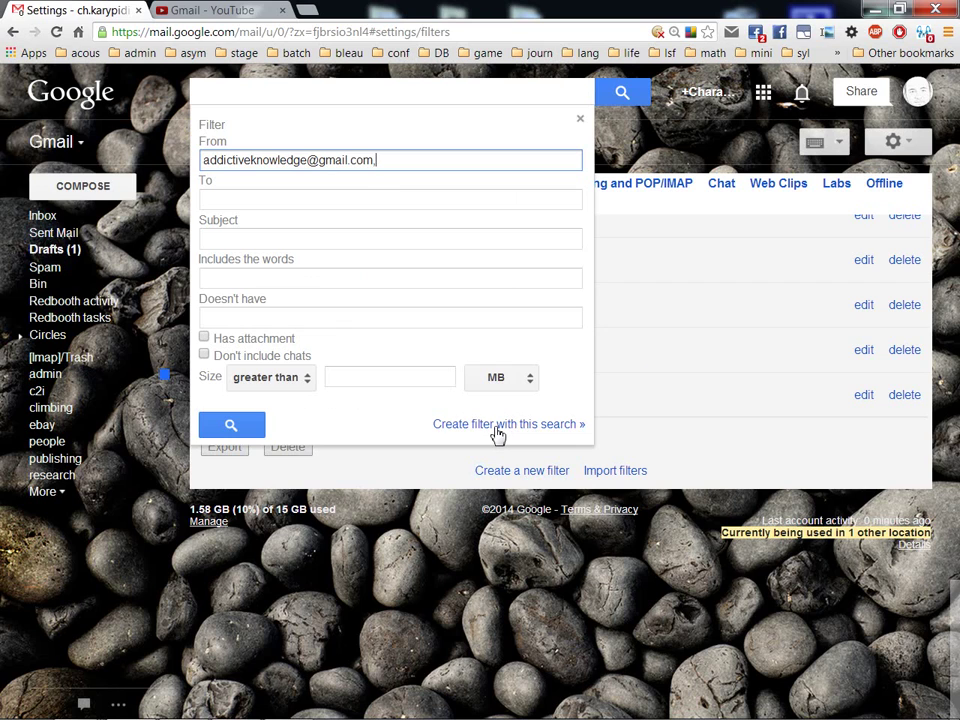
click(497, 430)
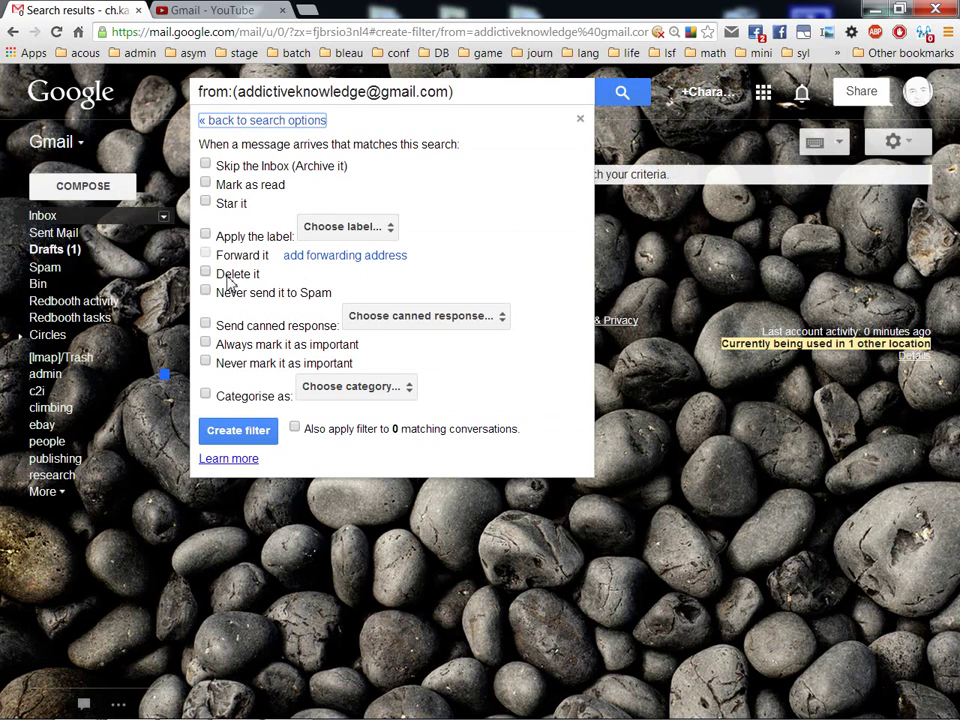
- Give the sender's filter the 'people' label, never Spam and always important, then create it
click(206, 234)
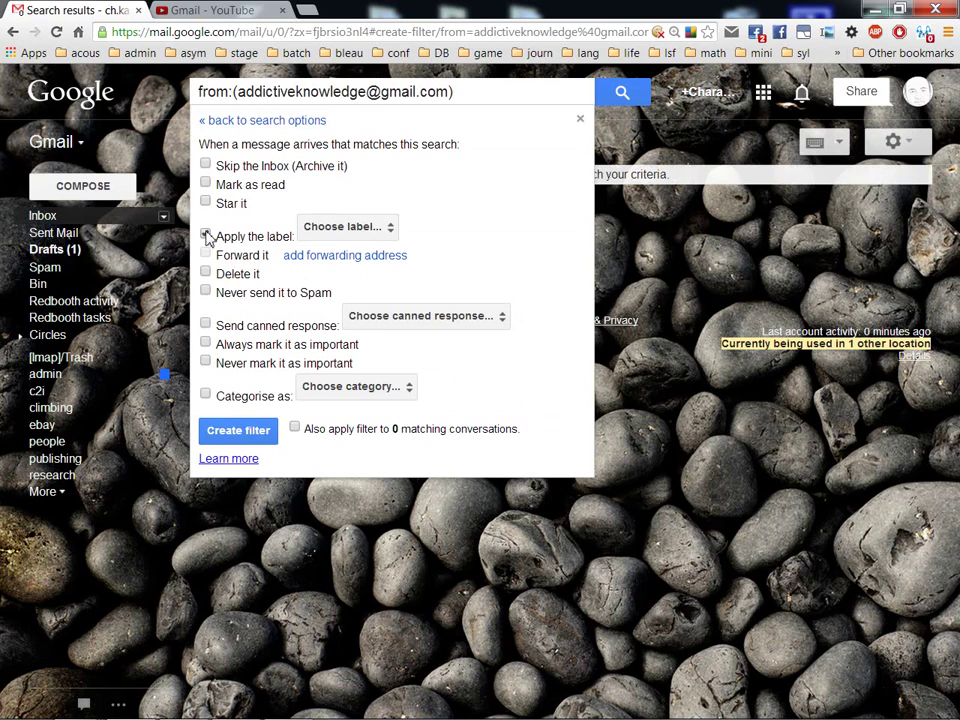
click(206, 292)
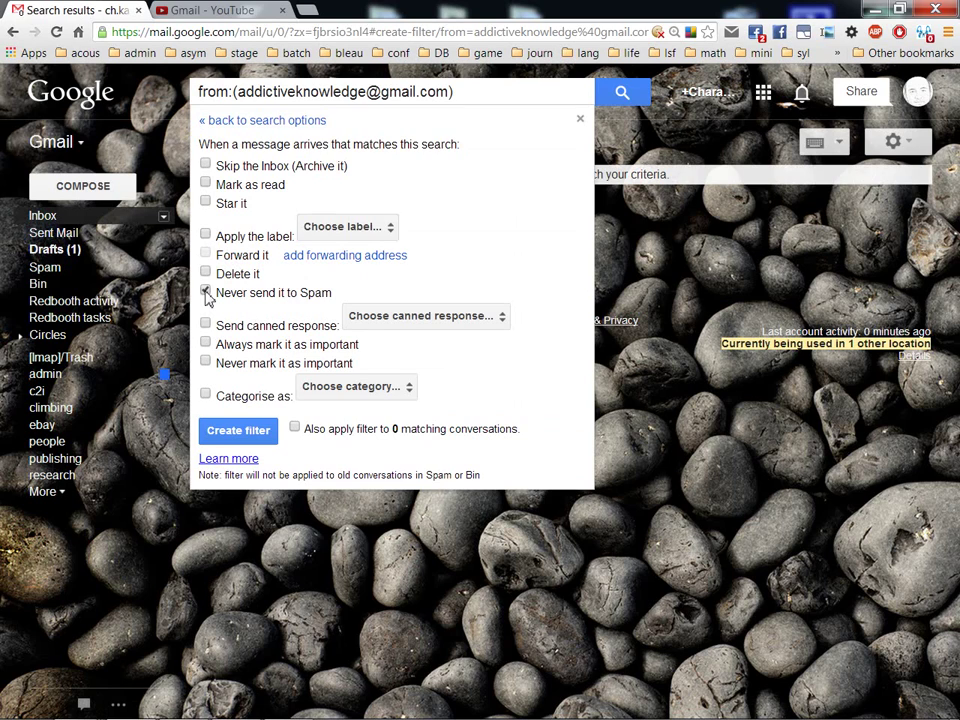
click(205, 233)
click(389, 228)
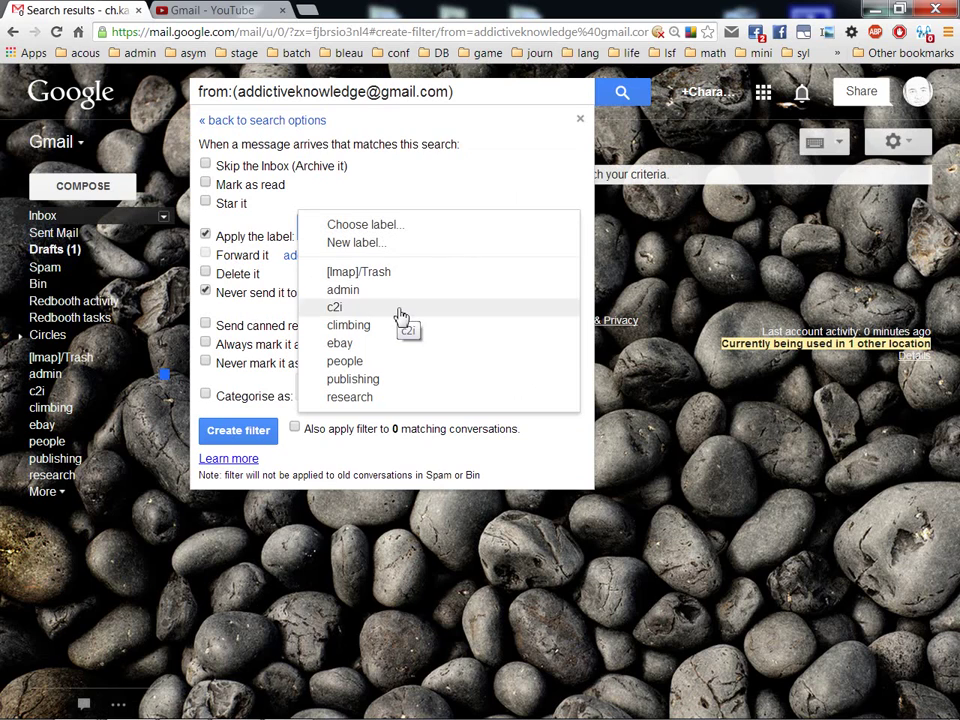
click(402, 362)
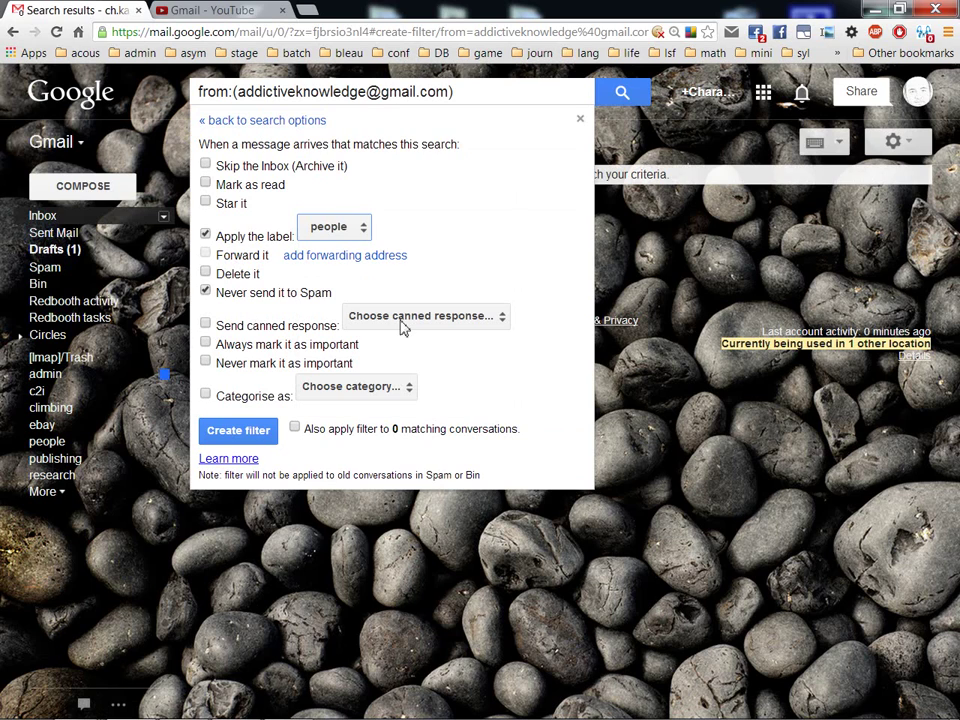
click(362, 230)
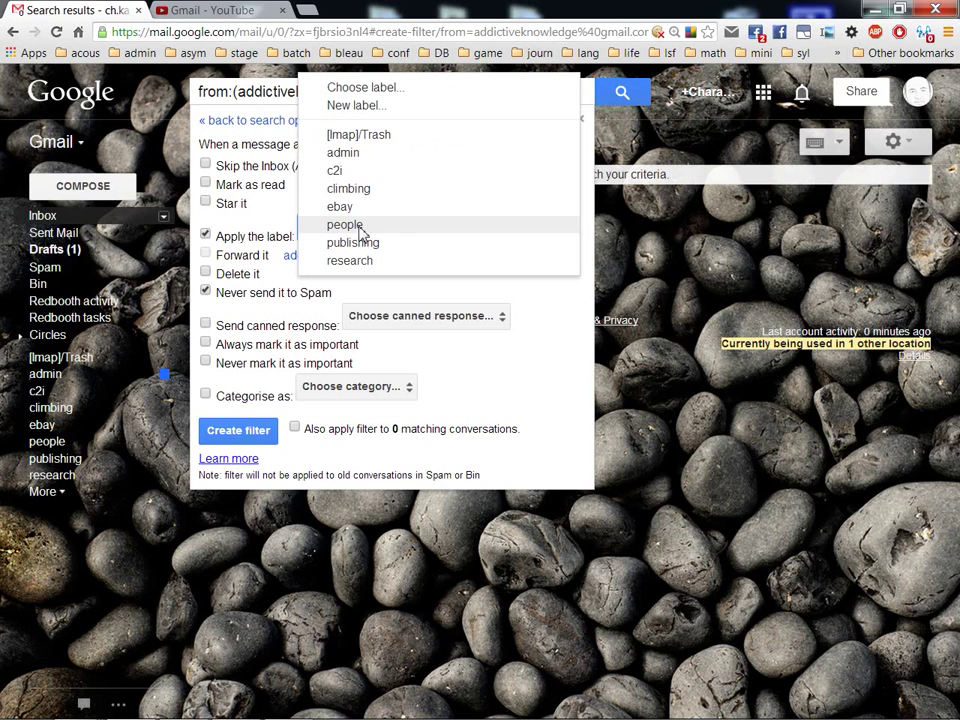
click(449, 298)
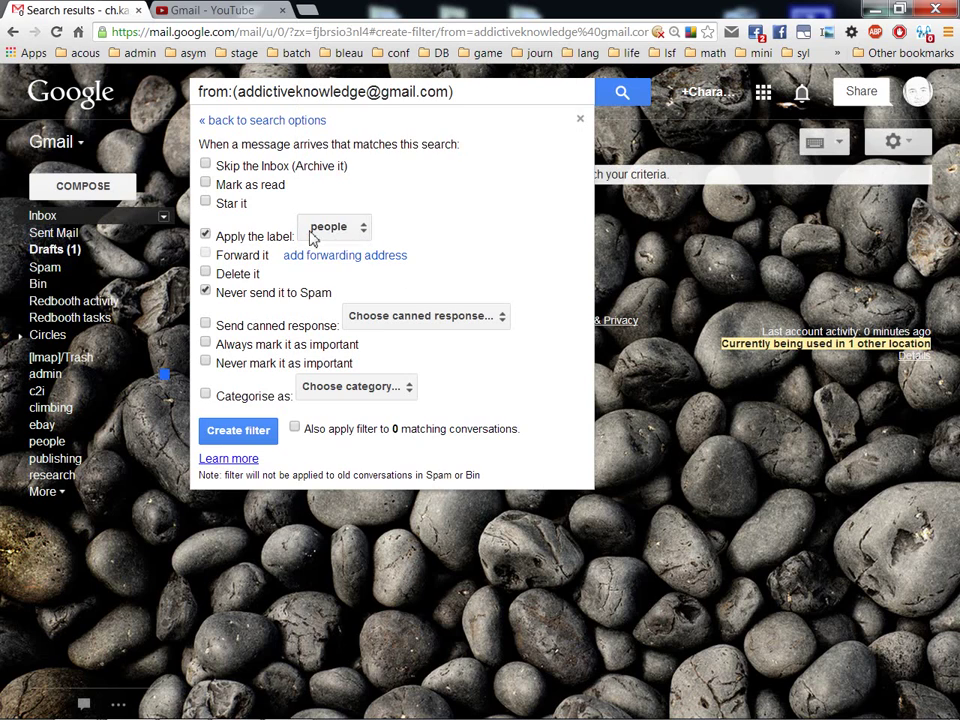
click(206, 341)
click(240, 431)
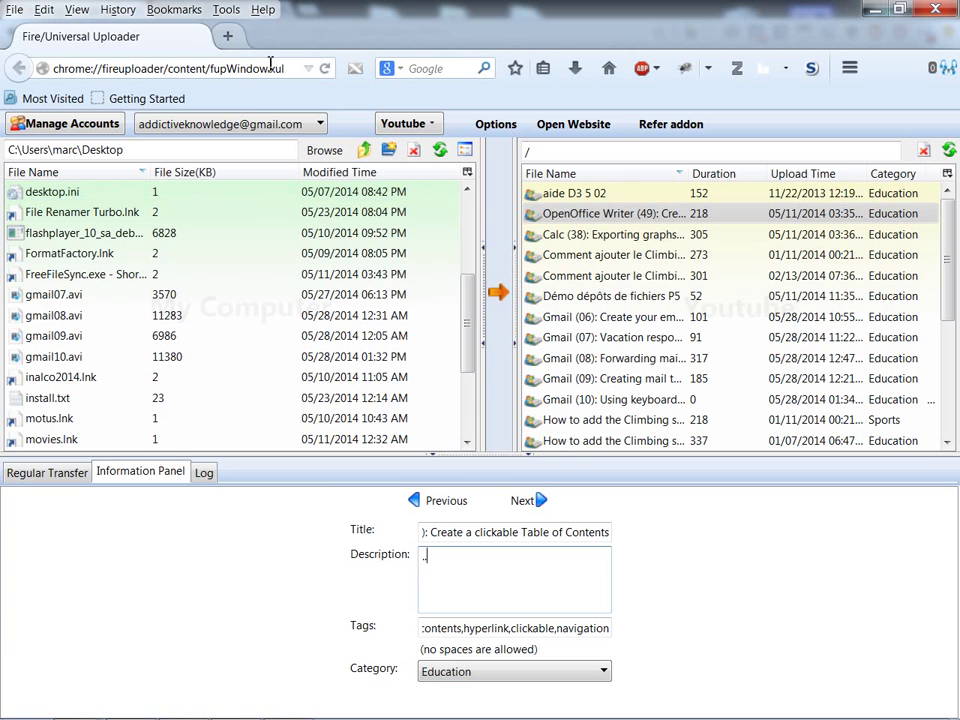
- In a new tab, start a message from the second account addressed to the main Gmail address
key(ctrl+t)
click(355, 68)
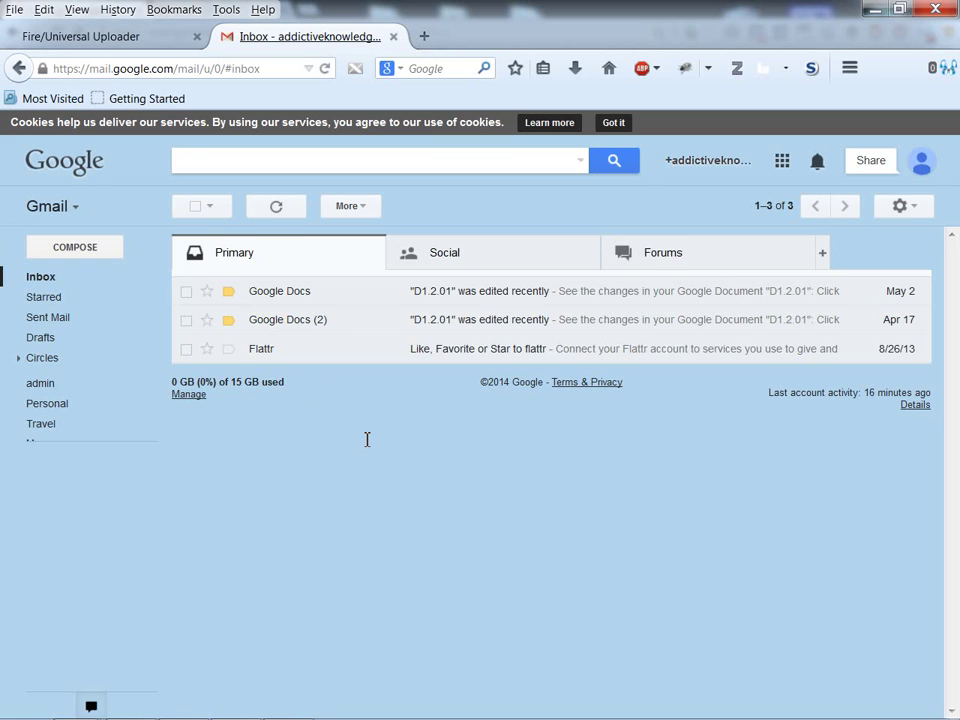
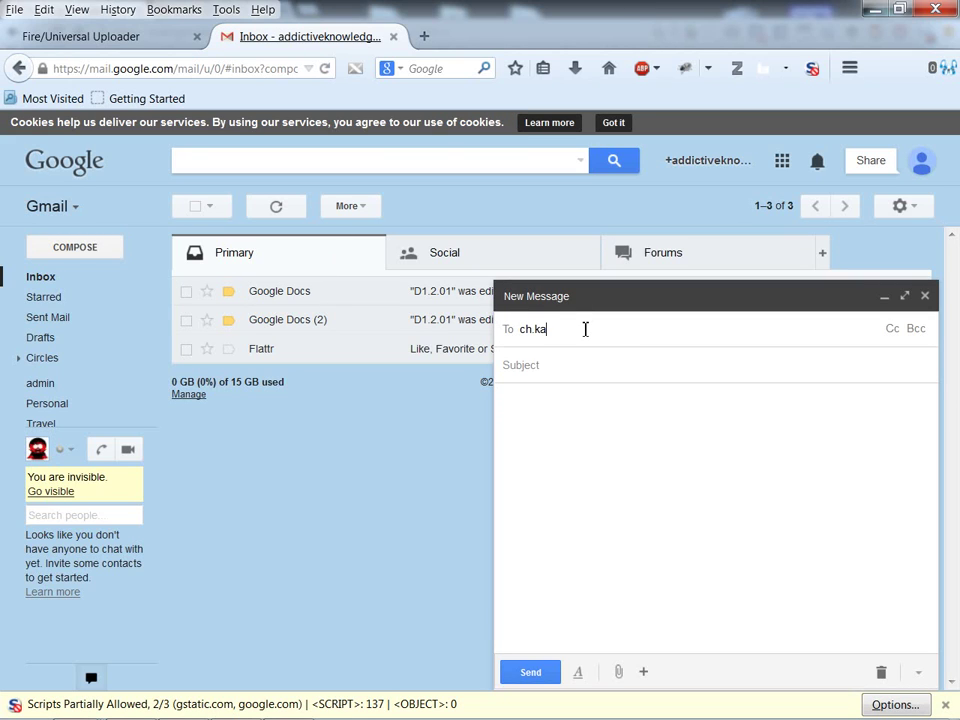
key(Return)
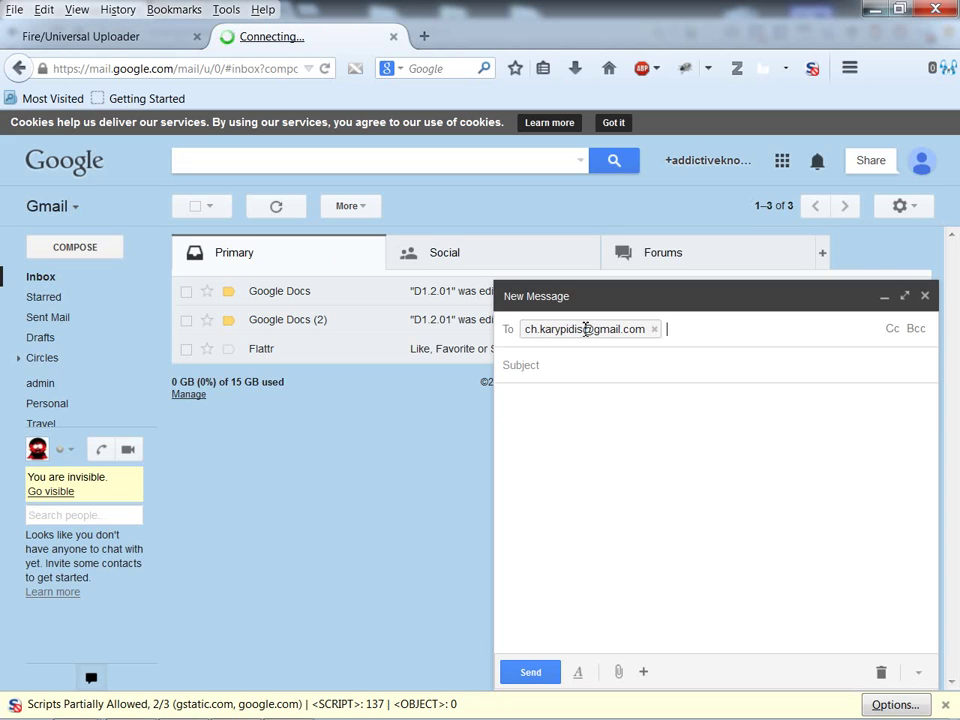
- Give it subject 'sdf sdf sd' and body 'f sd fasd', then send it
key(Tab)
text(sdf sdf sd)
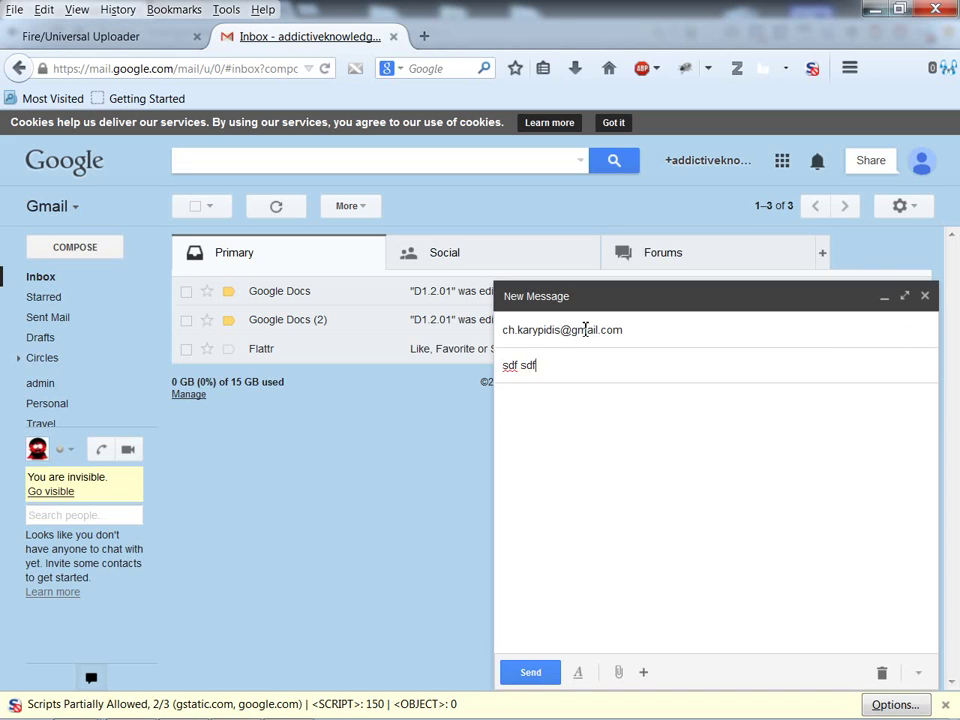
key(Tab)
text(f sd fasd)
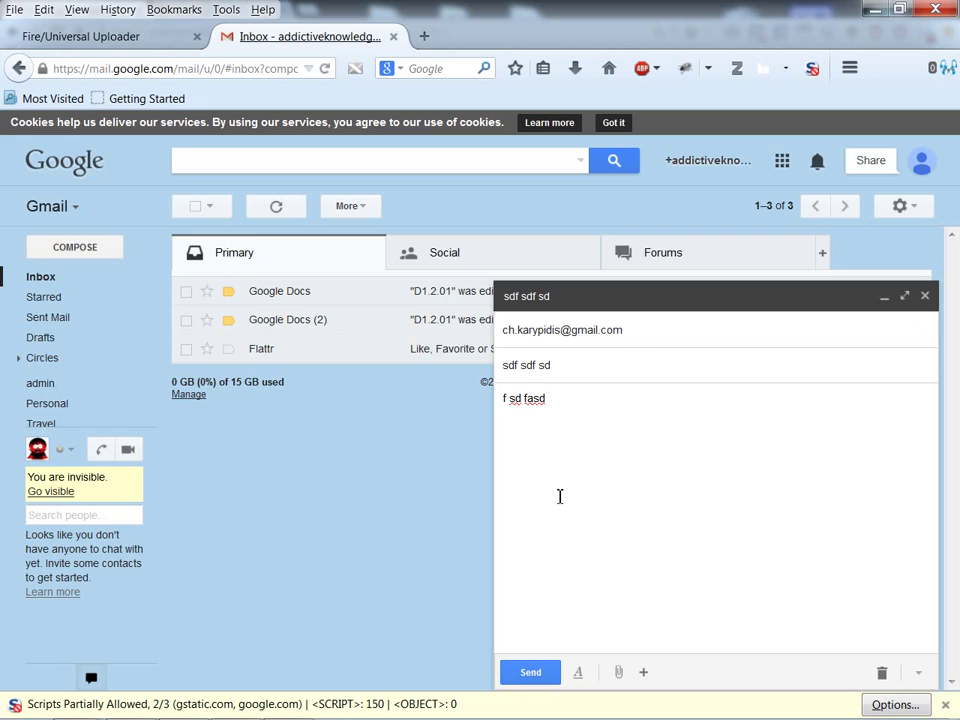
click(531, 672)
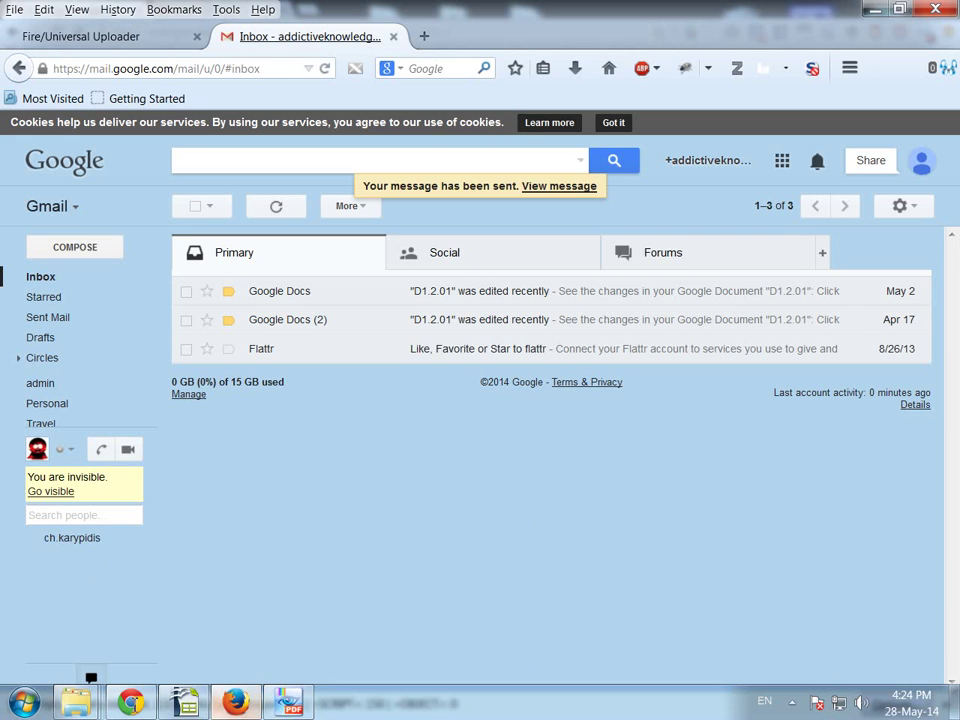
- Back in the main account's inbox, refresh until the 'sdf sdf sd' message appears labelled people
mouse_move(130, 703)
click(91, 676)
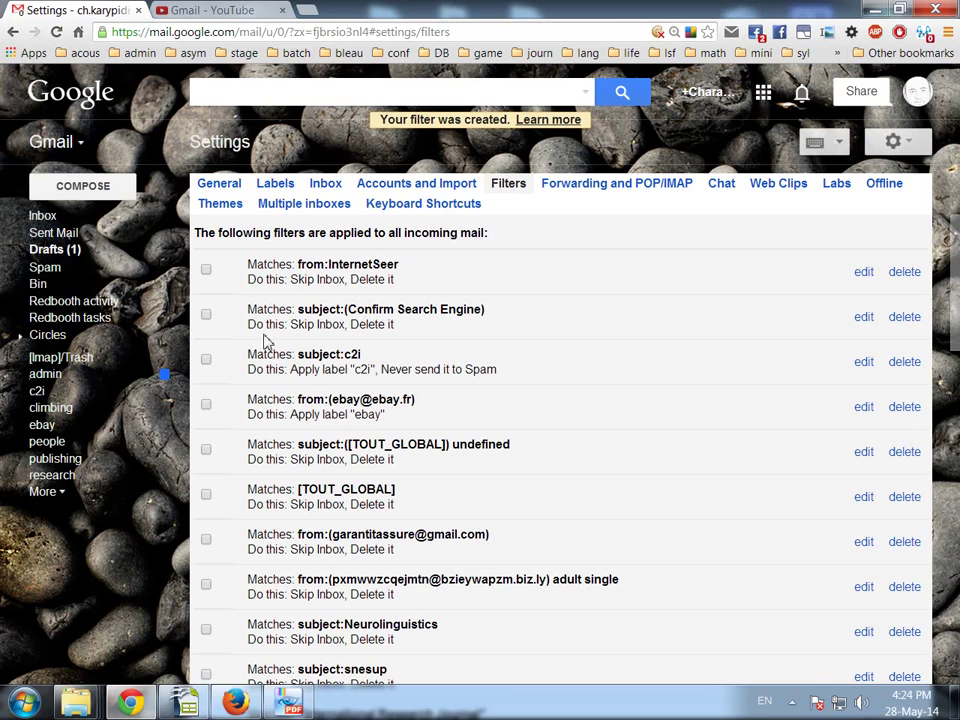
click(45, 217)
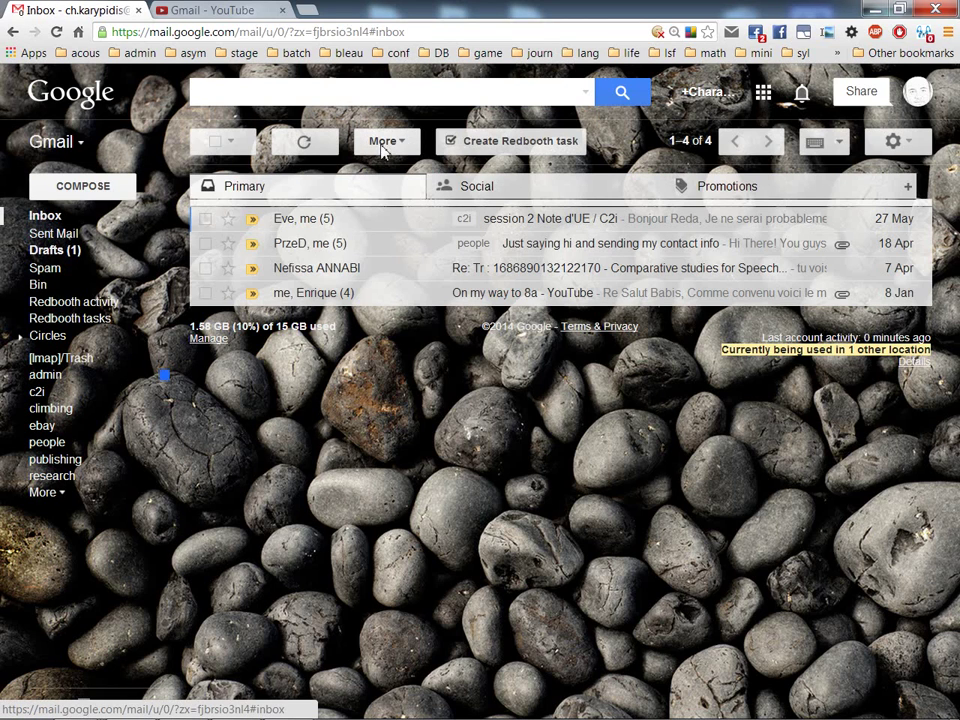
click(317, 145)
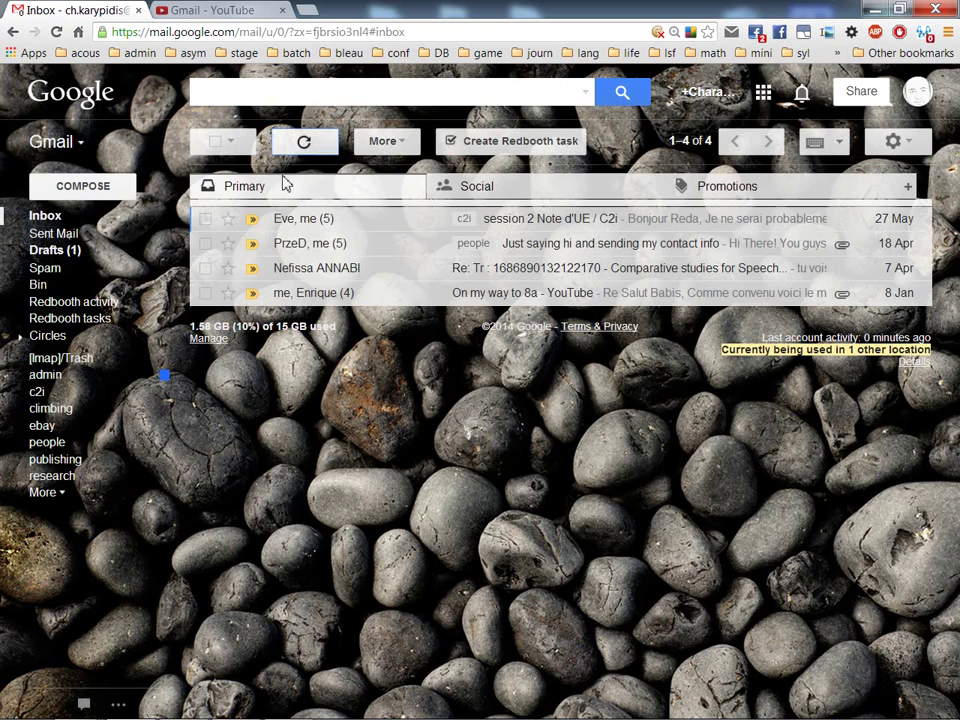
click(45, 492)
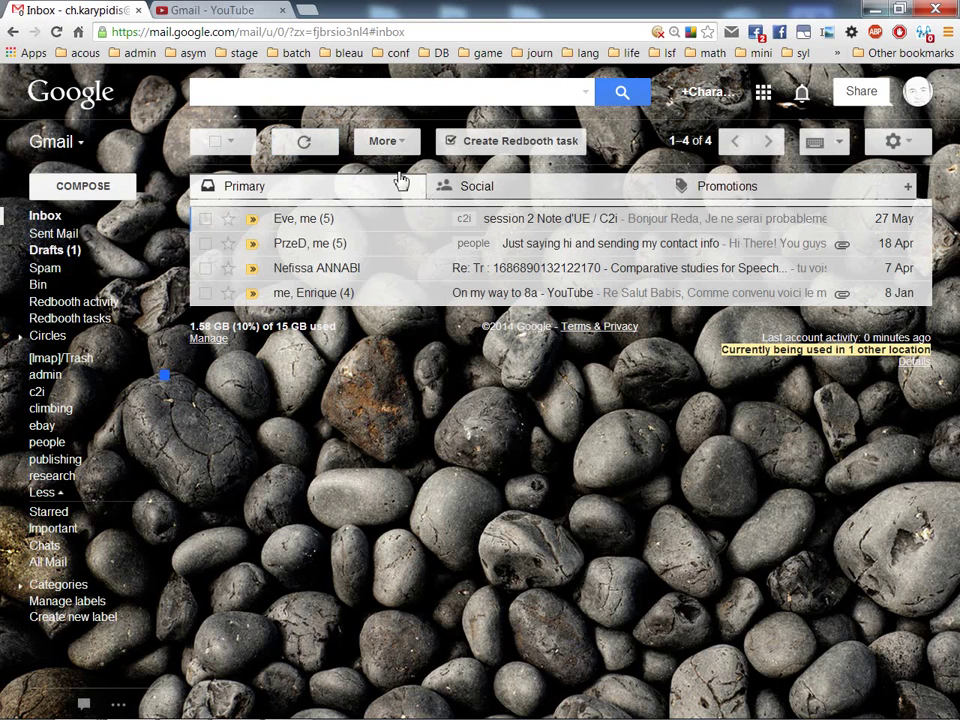
click(316, 146)
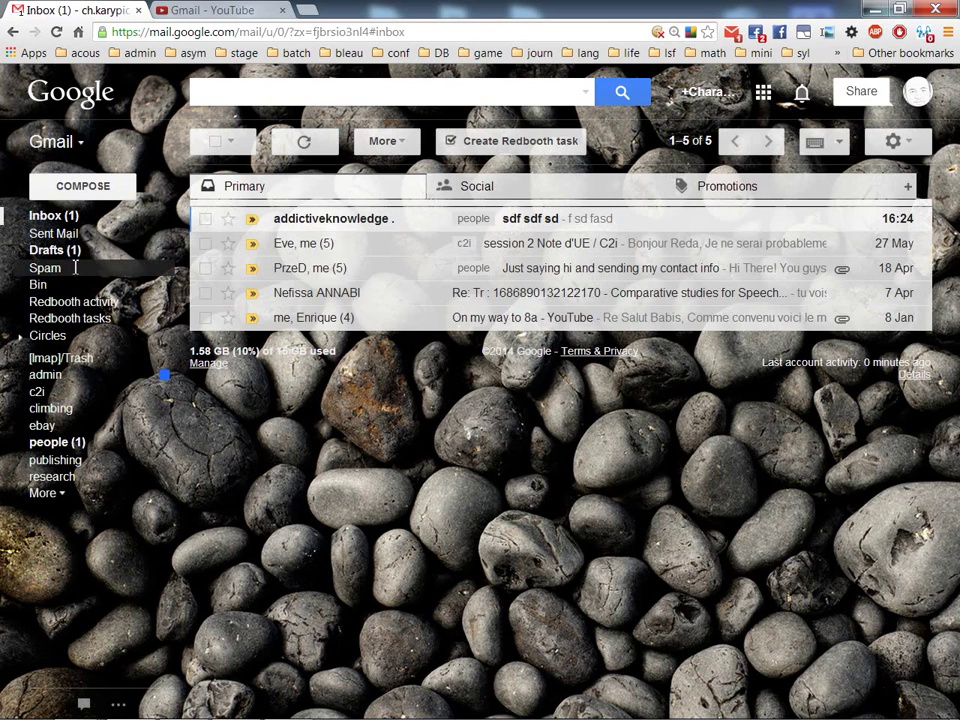
- Update the demo sender's filter to also skip the inbox and apply to existing mail
click(896, 148)
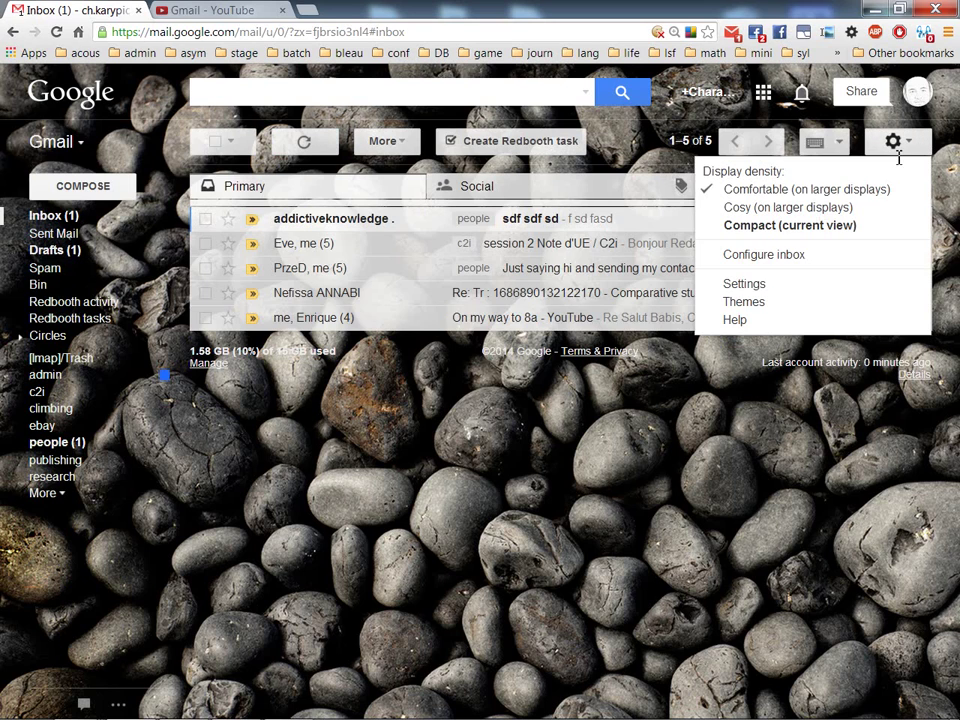
click(776, 283)
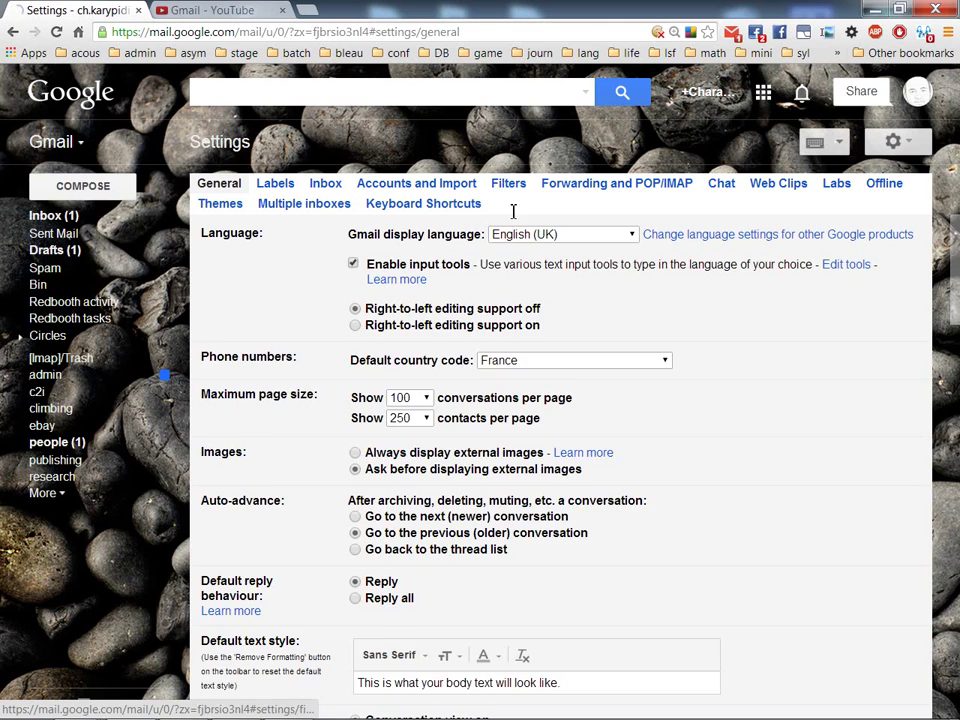
click(508, 184)
scroll(494, 345, down, 10)
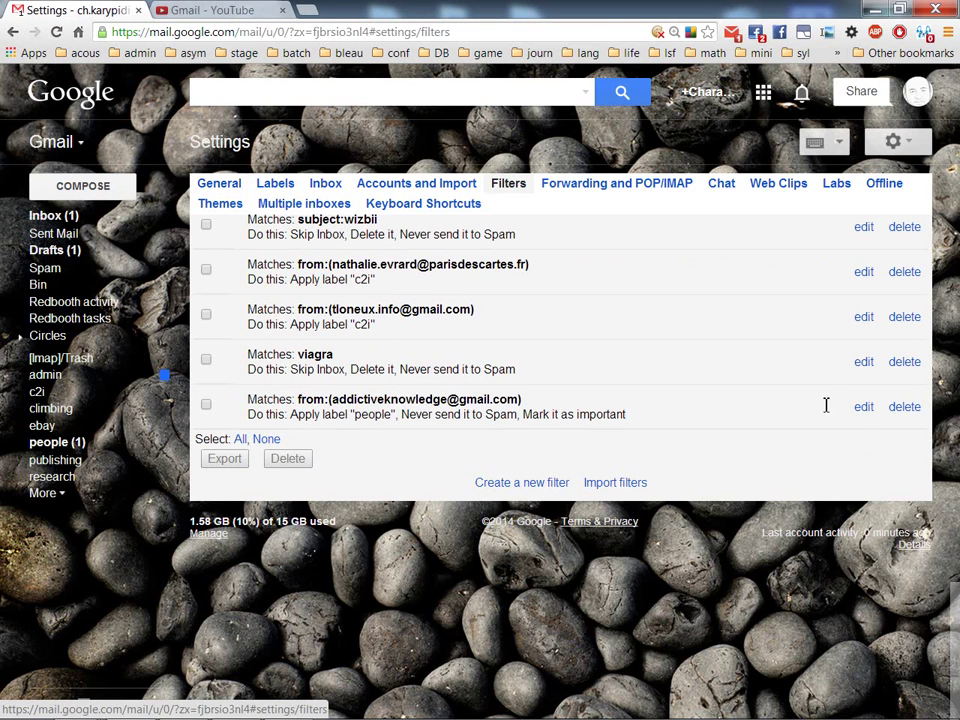
click(866, 408)
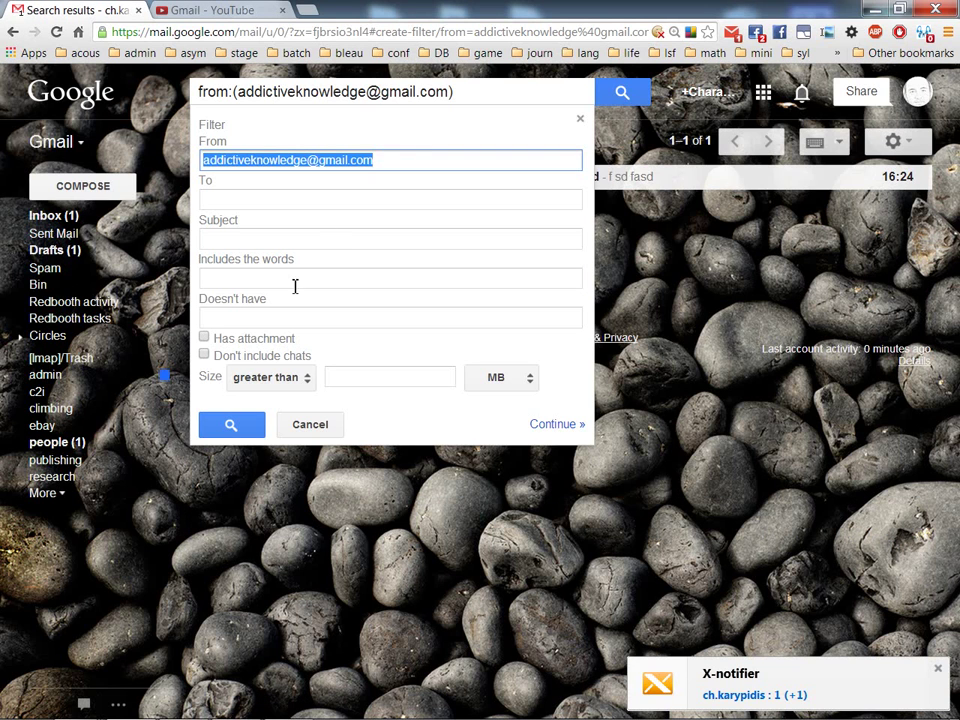
click(548, 425)
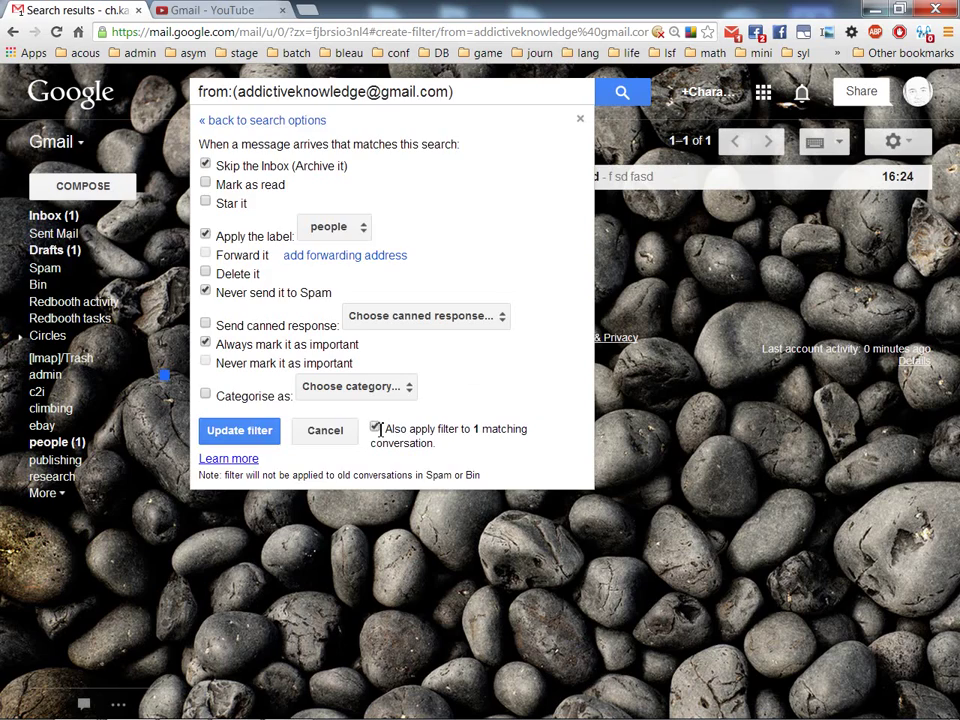
click(239, 430)
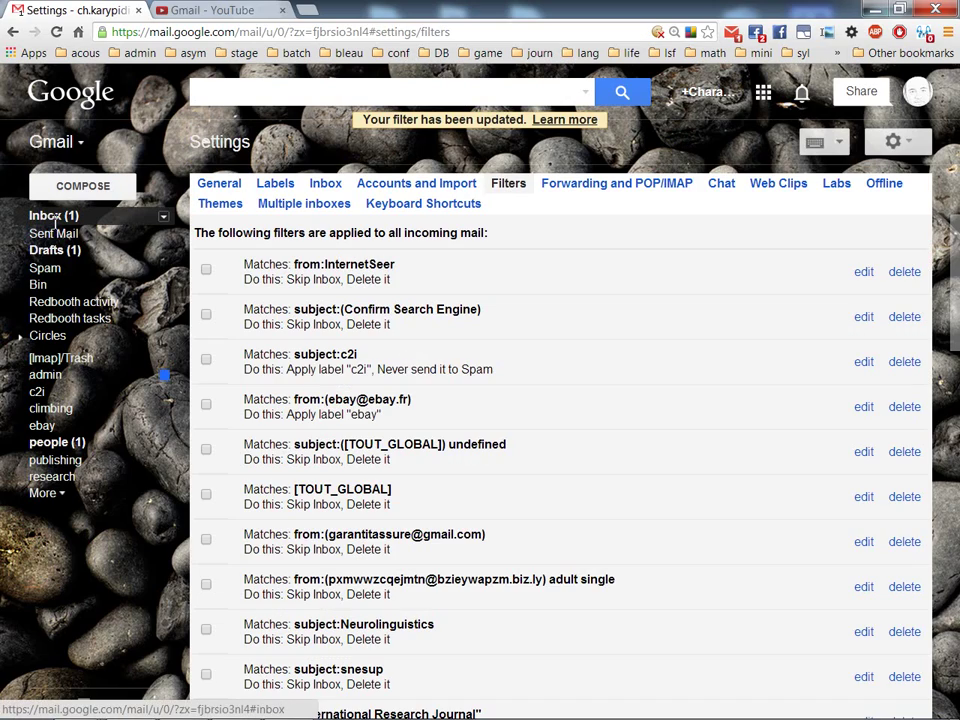
click(56, 219)
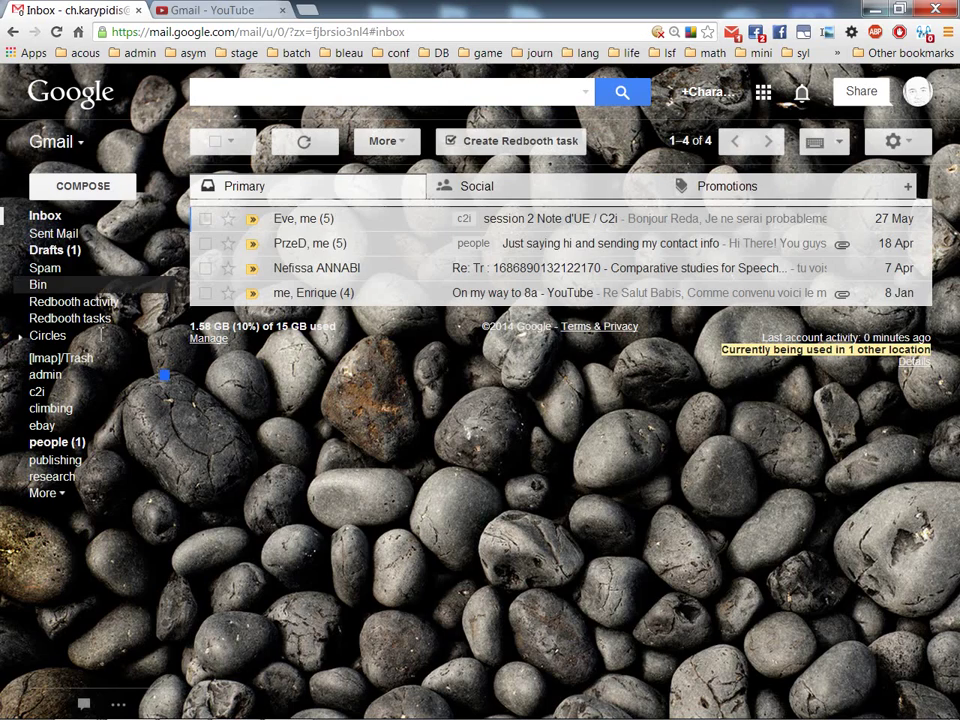